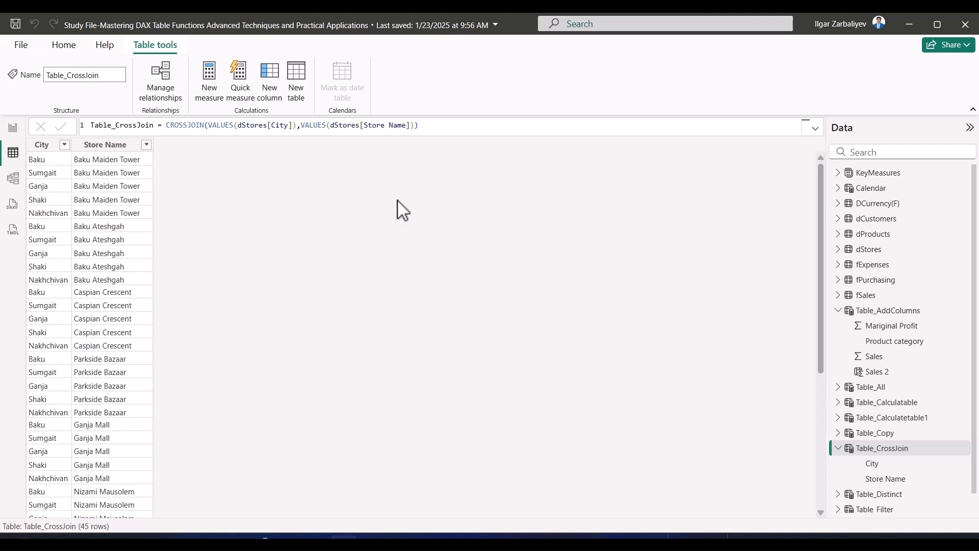
Start a new calculated table Budget+20% with CROSSJOIN, using VALUES(dStores[Store Name]) as its first argument.
click(305, 82)
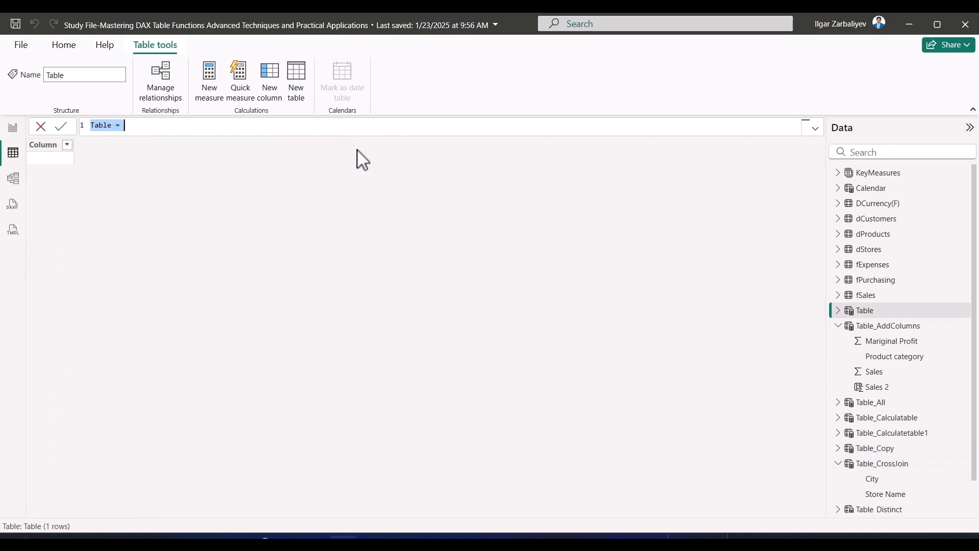
text(Budget+20% = )
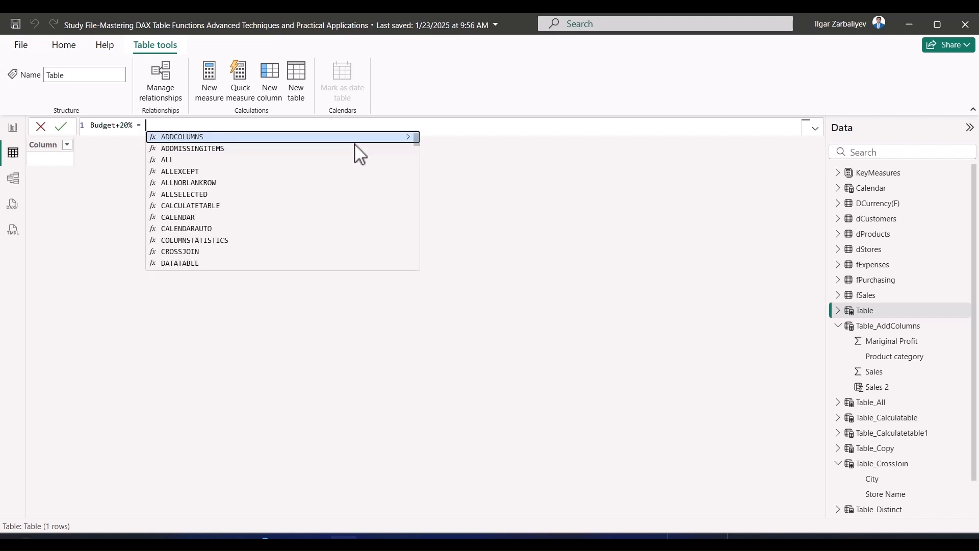
text(cross)
key(Tab)
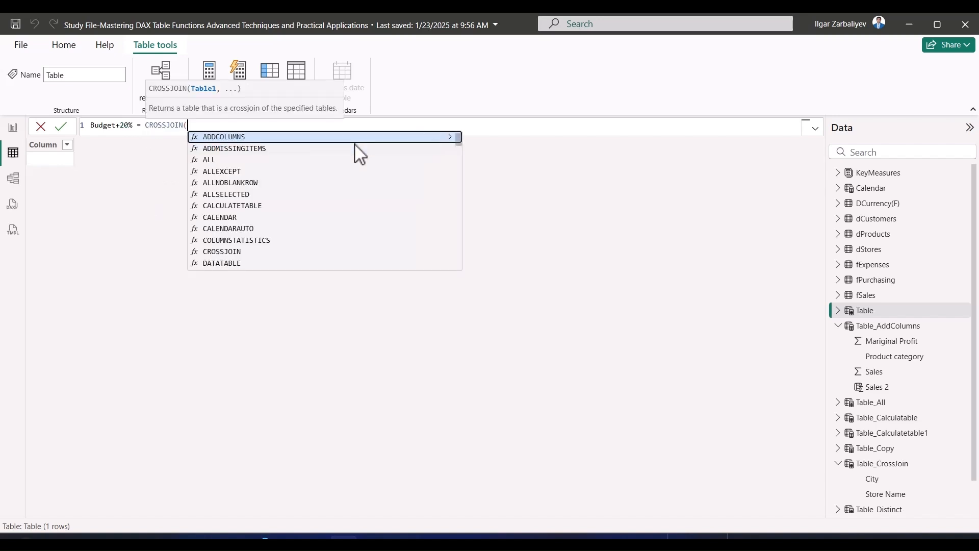
text(values)
key(Tab)
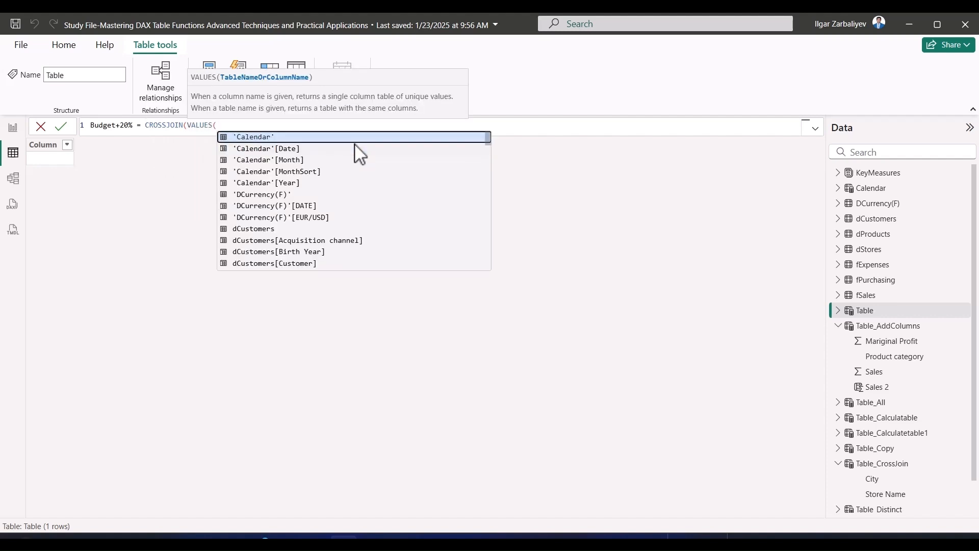
text(store name)
key(Tab)
text())
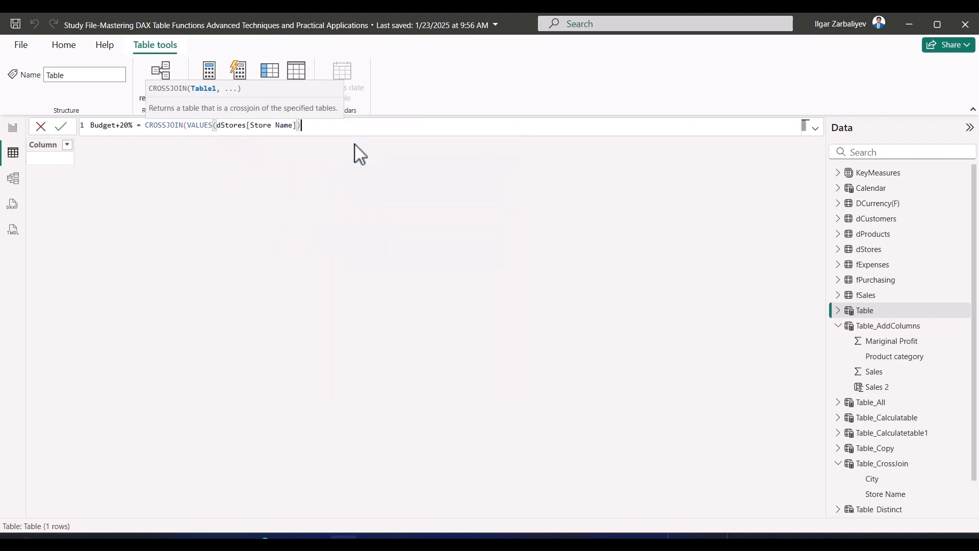
Add VALUES('Calendar'[Month]) as the second CROSSJOIN argument and commit the Budget+20% table formula.
text(,)
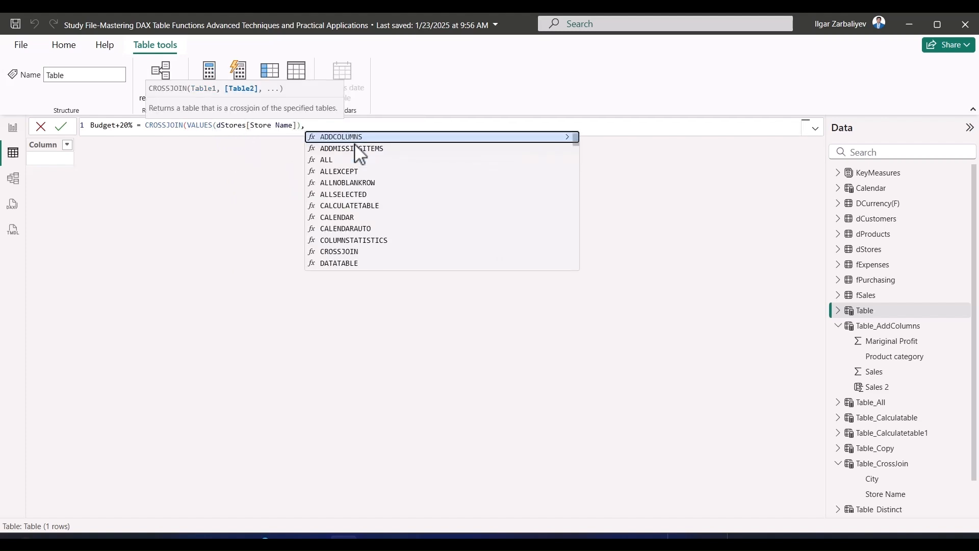
text(Va)
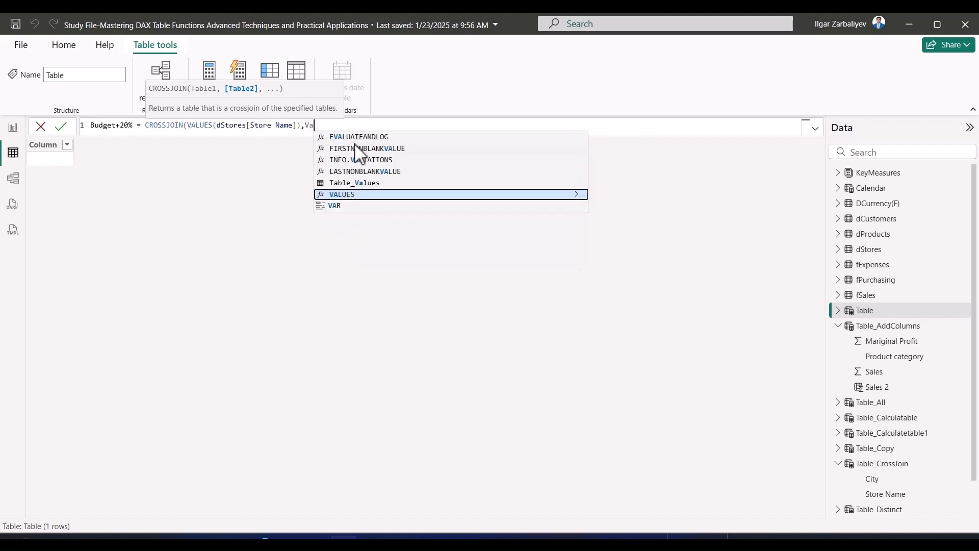
text(lue)
key(Tab)
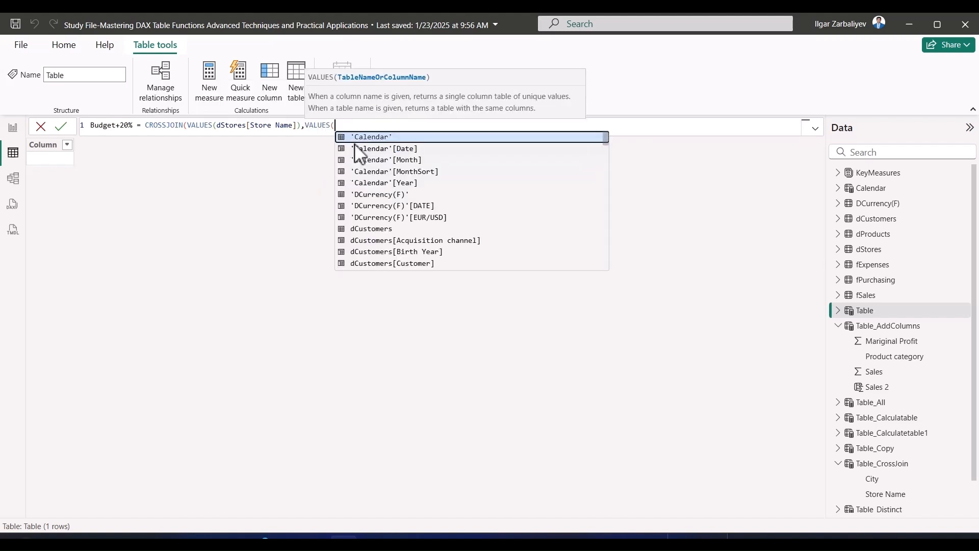
text(month)
key(Tab)
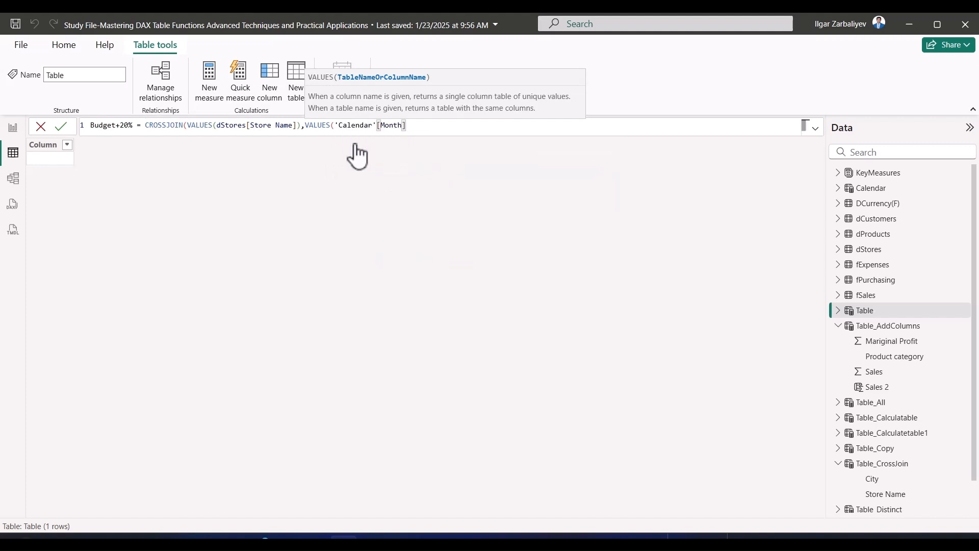
text()))
key(Return)
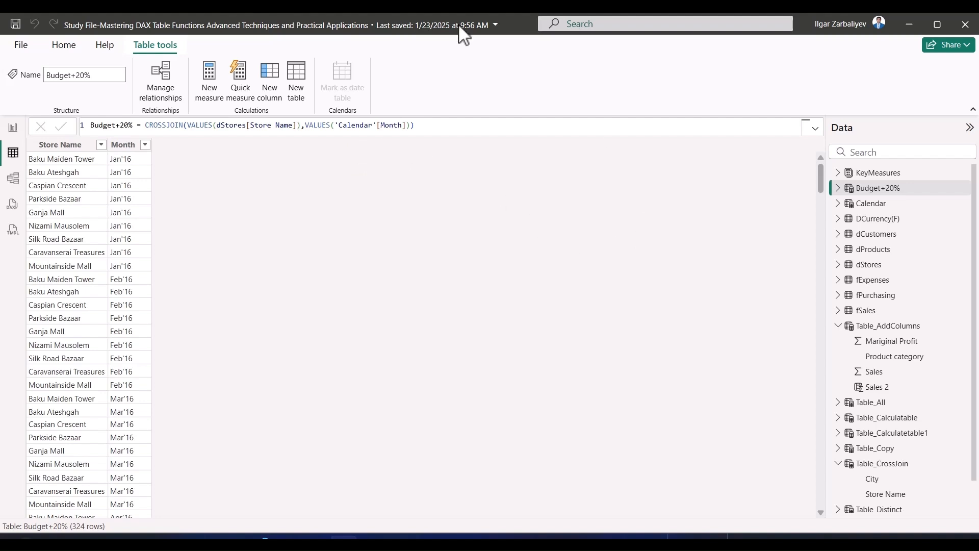
Wrap the CROSSJOIN expression of the Budget+20% table in ADDCOLUMNS, placing it on its own line as the table argument.
click(147, 125)
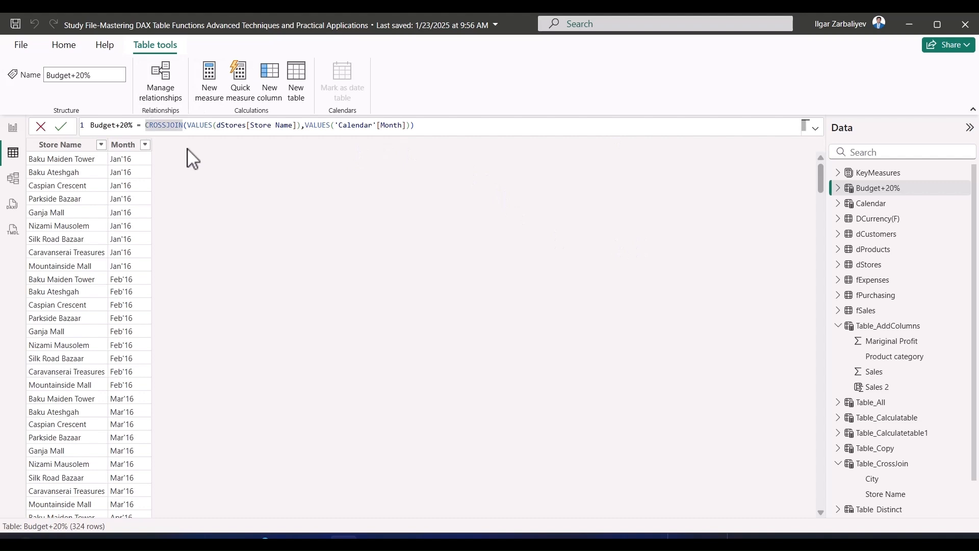
text(ADD)
key(Tab)
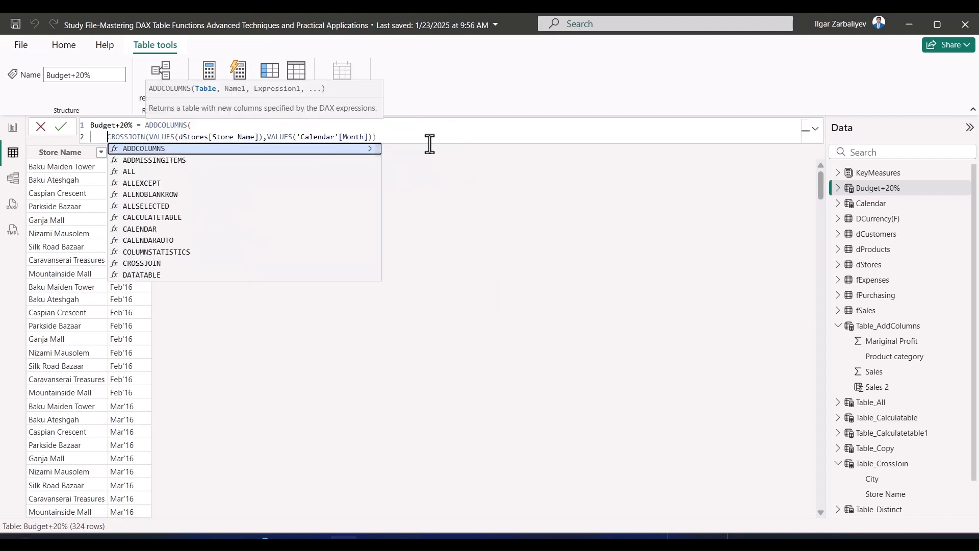
key(shift+Return)
click(430, 144)
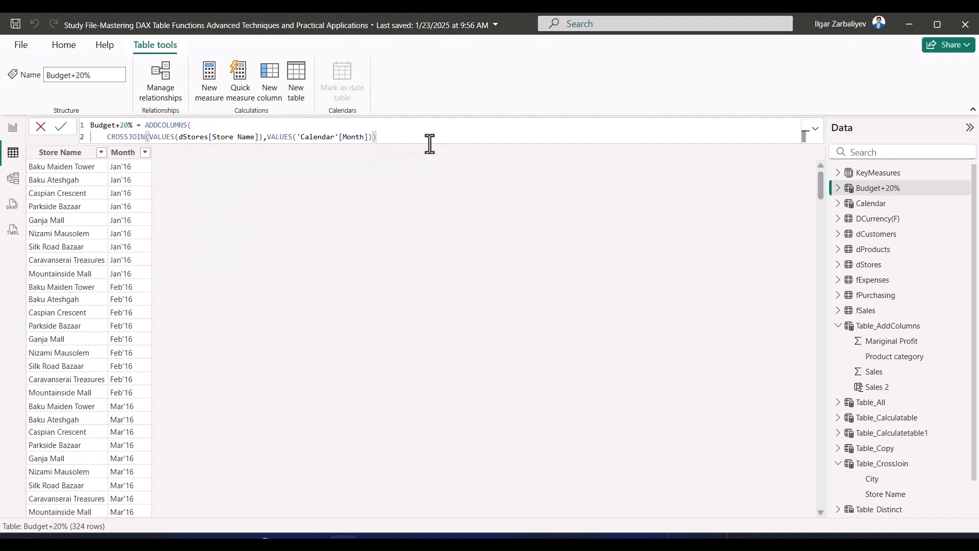
text(,)
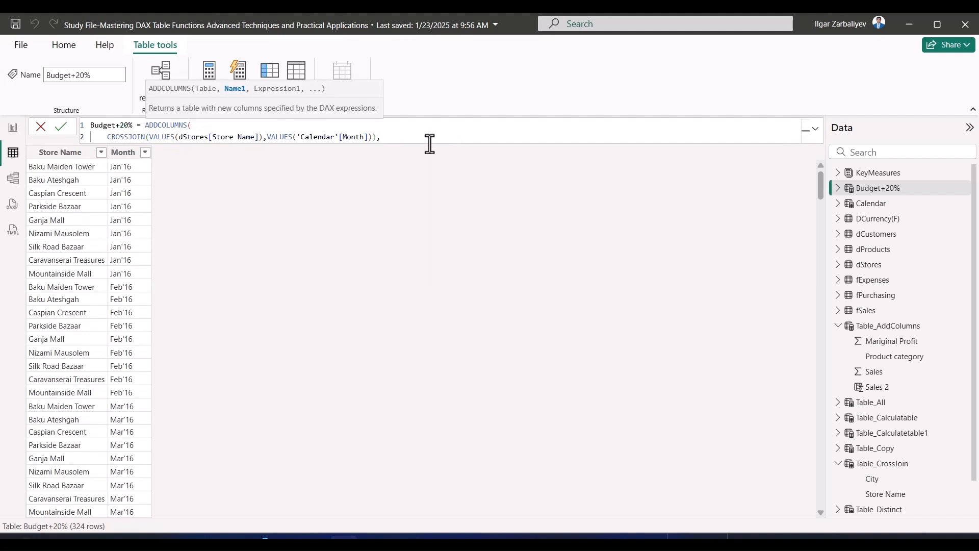
key(shift+Return)
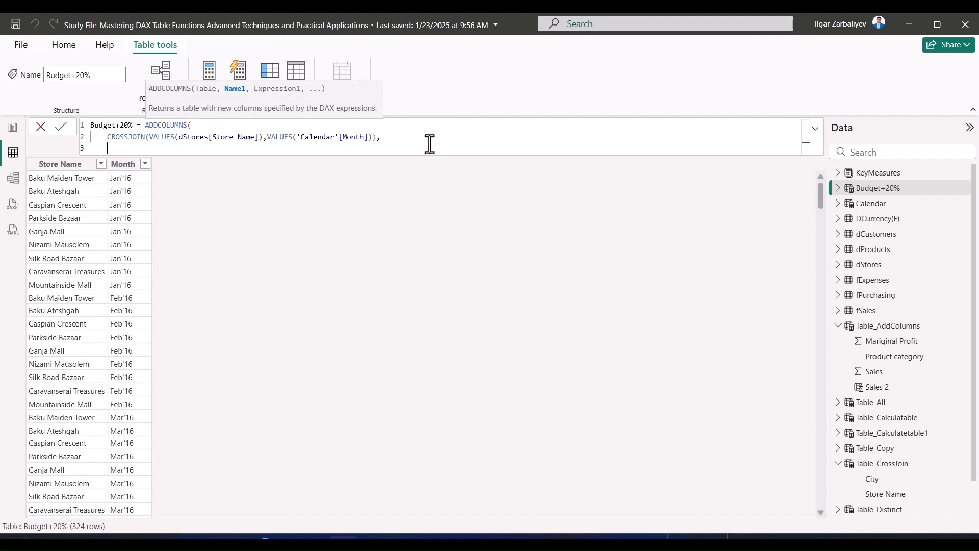
Define an added column "Budget+20%" in ADDCOLUMNS as 1.2 multiplied by CALCULATE of the [TotalSales(F)] measure.
text("Budget+20%",1.2)
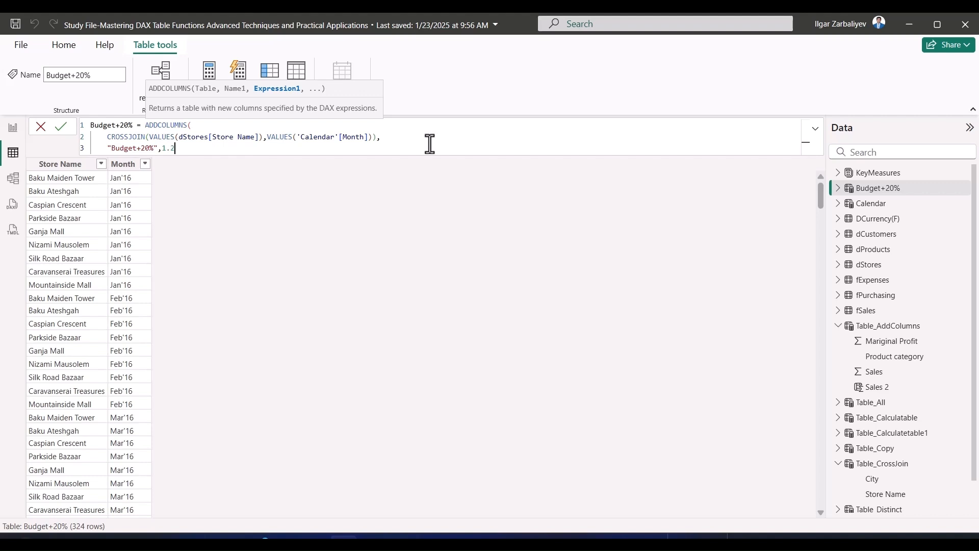
text(*Cal)
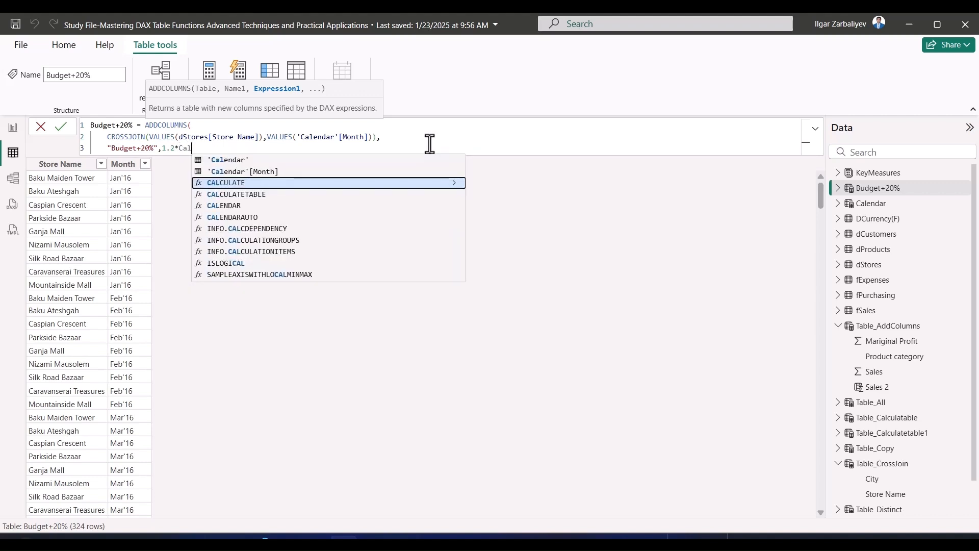
key(Tab)
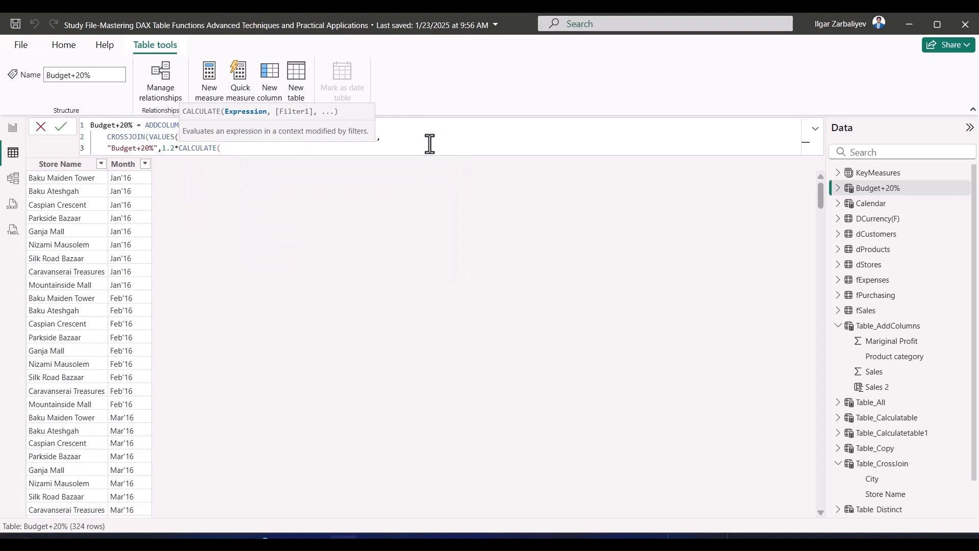
text(TotalS)
key(Tab)
text(,)
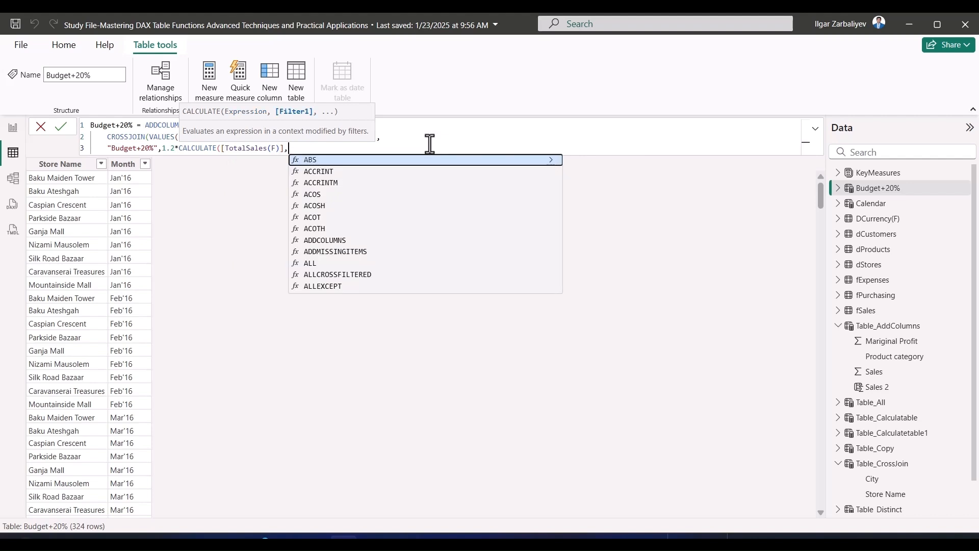
Filter the CALCULATE with SAMEPERIODLASTYEAR('Calendar'[Date]), close the formula, commit it and check the new column's rows.
text(SAMEPERIODLASTYEAR()
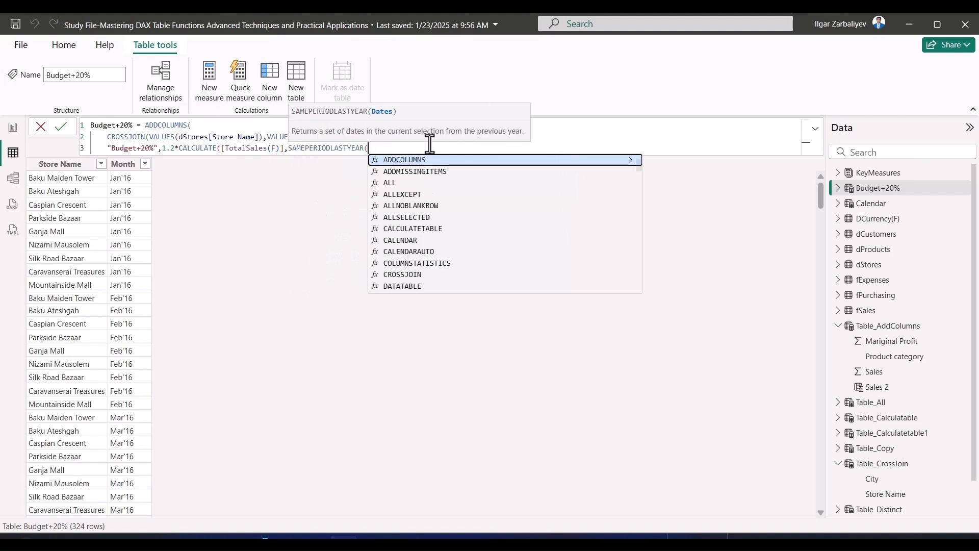
text(calenda)
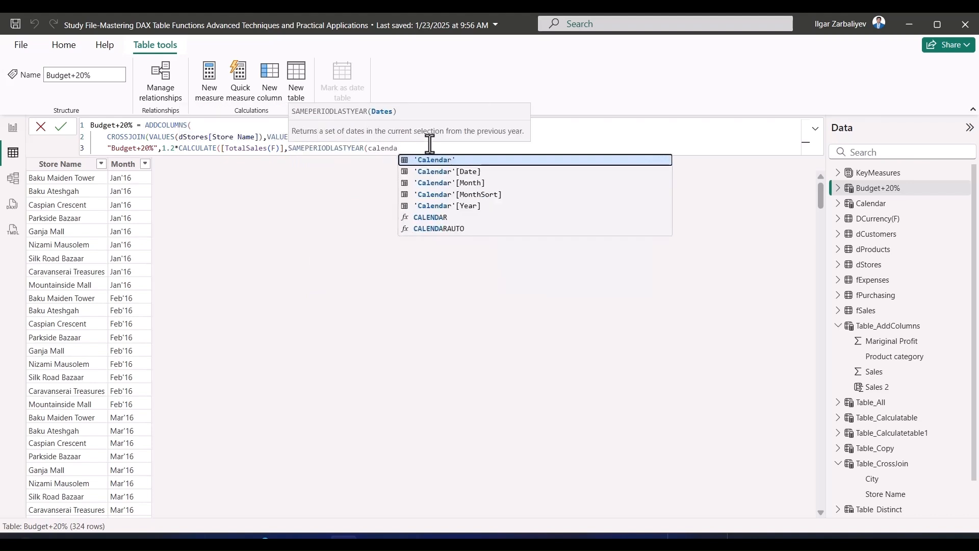
key(Down)
key(Tab)
text())
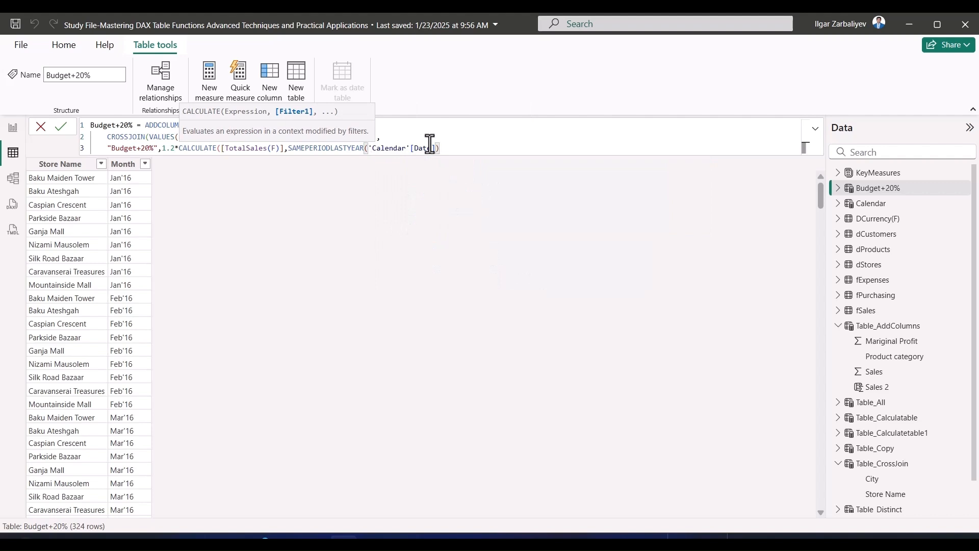
key(shift+Return)
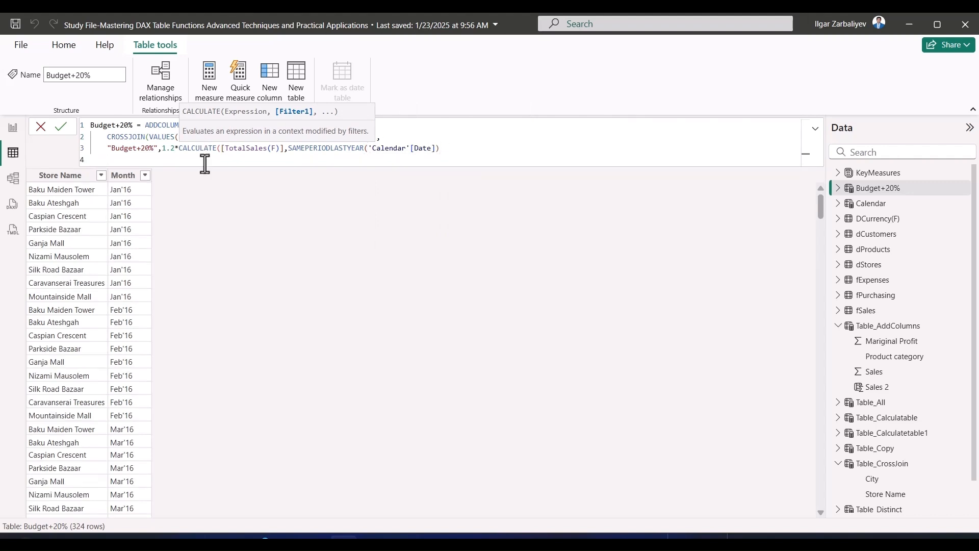
text())
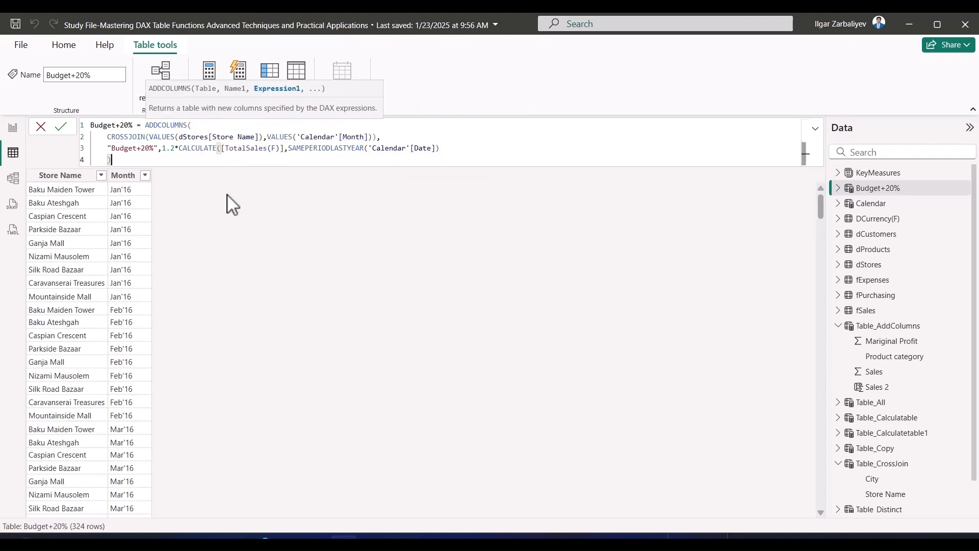
text())
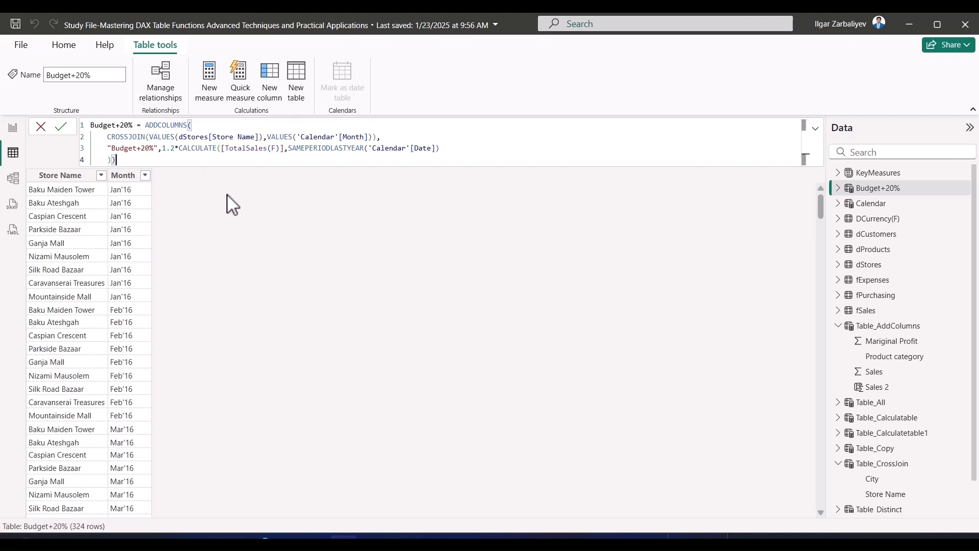
key(Return)
scroll(235, 306, down, 10)
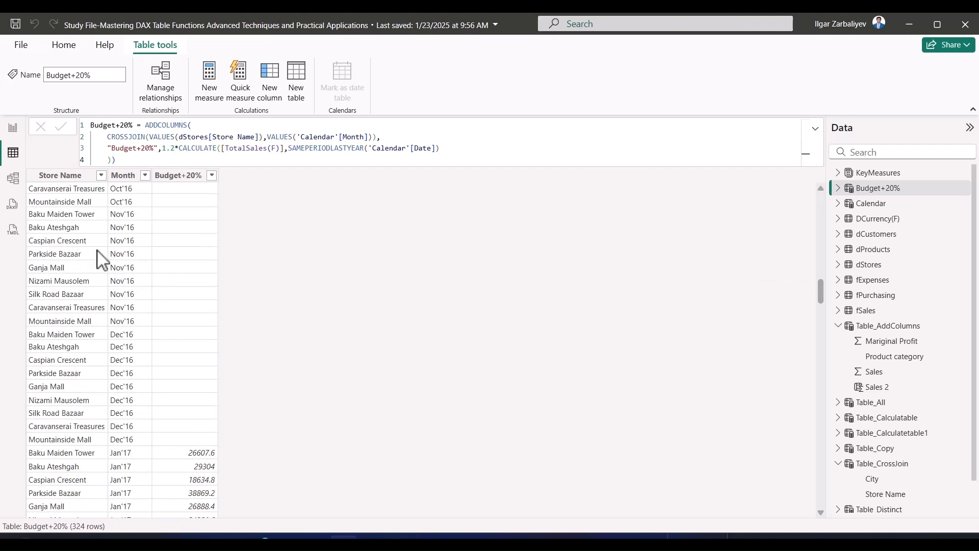
In the report, add the Budget+20% field from the Budget+20% table to the TotalSales(F) by Year and Month chart.
click(12, 128)
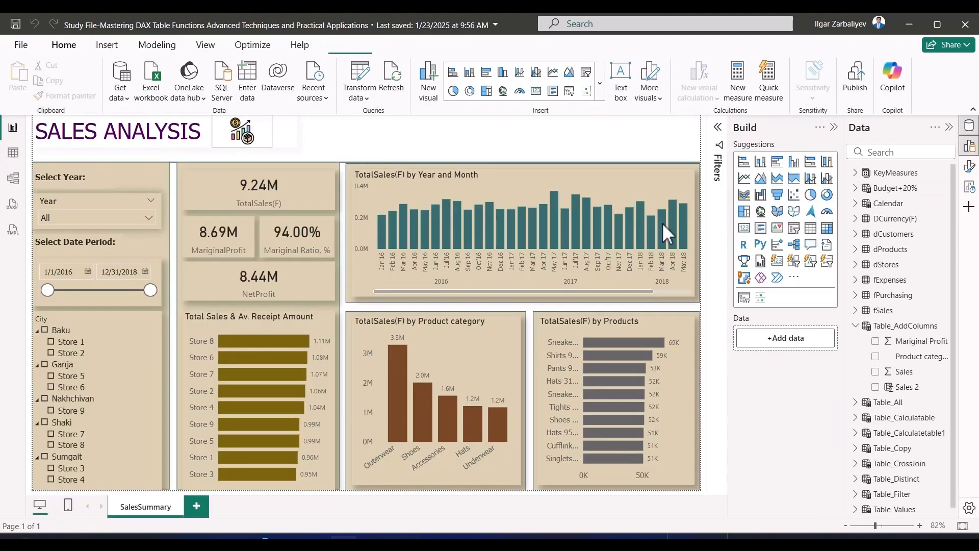
click(481, 188)
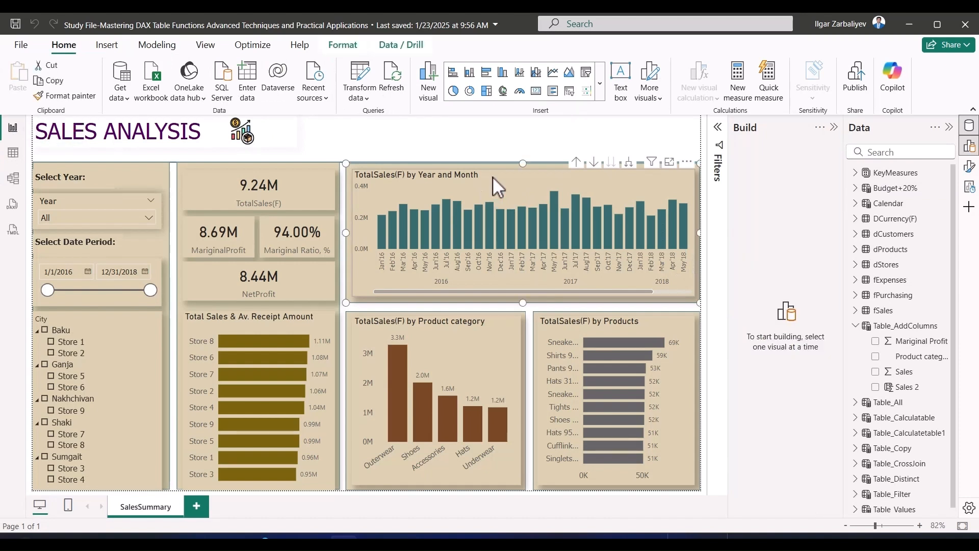
click(856, 187)
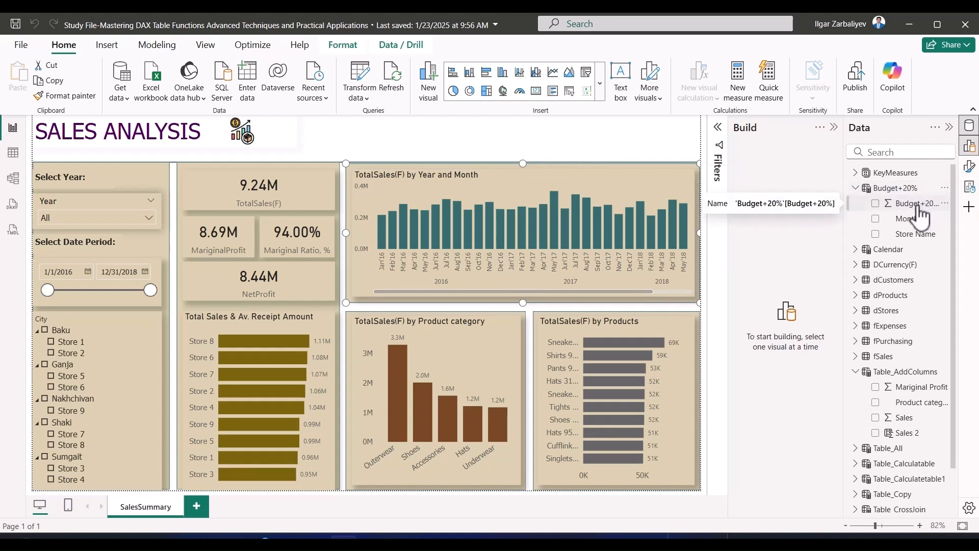
drag(921, 210, 561, 225)
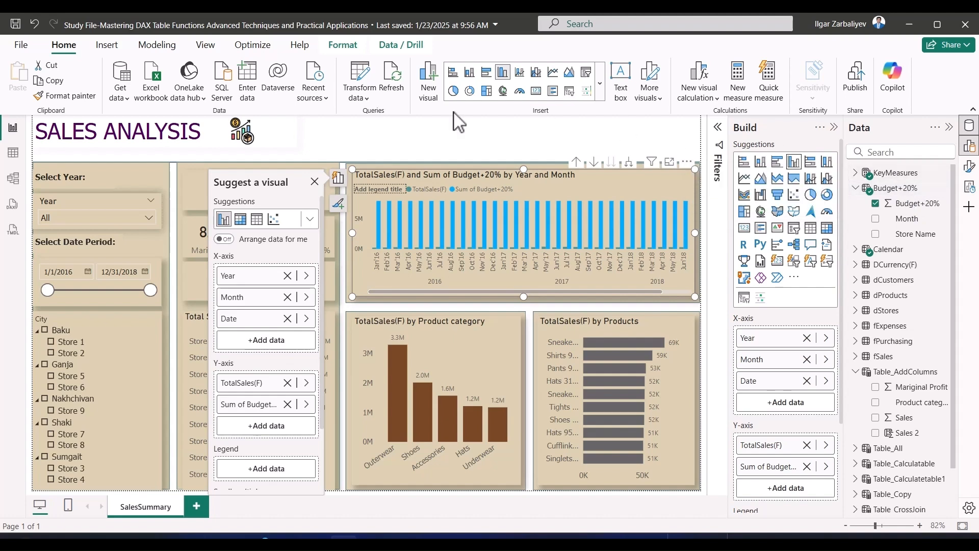
In the model view, move the Budget+20% table next to the data model's tables, between dStores and fSales.
click(16, 180)
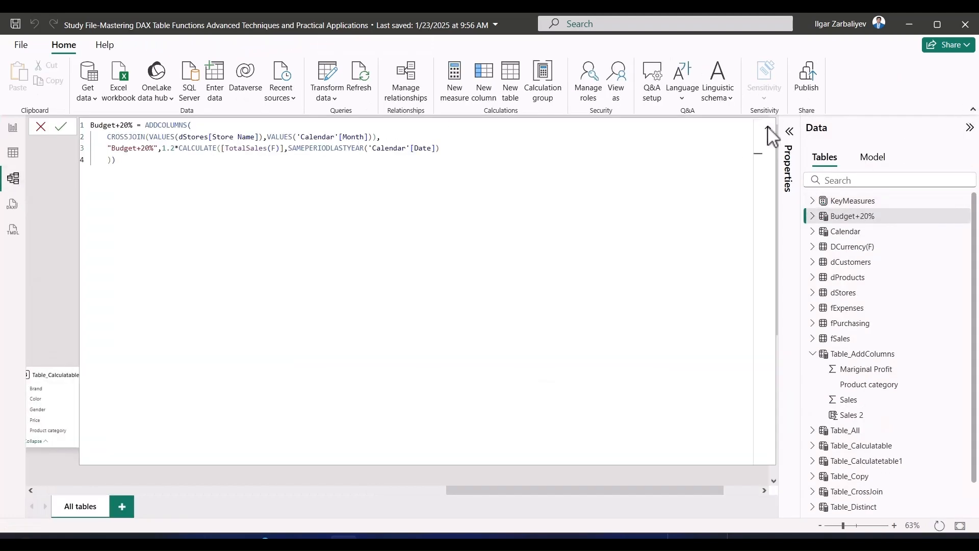
click(768, 127)
click(563, 266)
drag(407, 489, 714, 516)
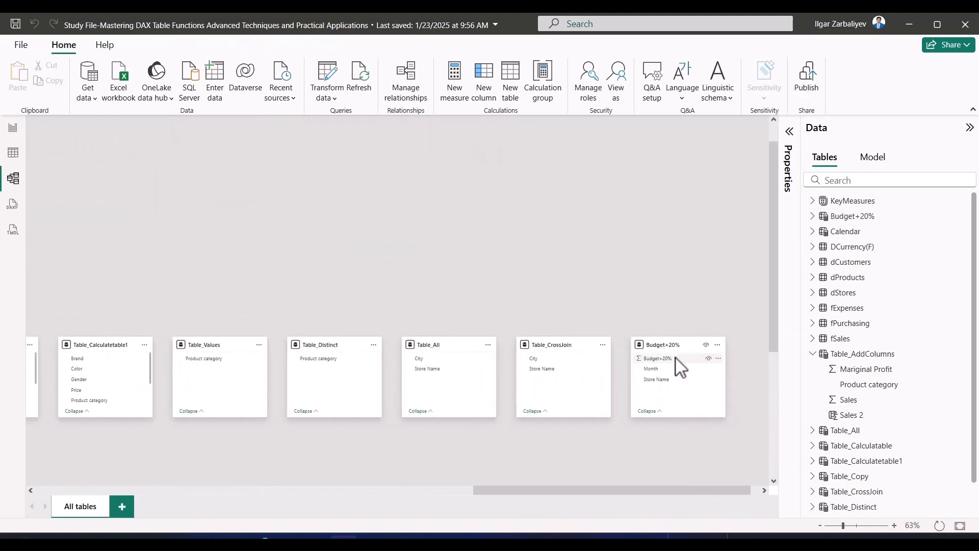
drag(678, 346, 66, 249)
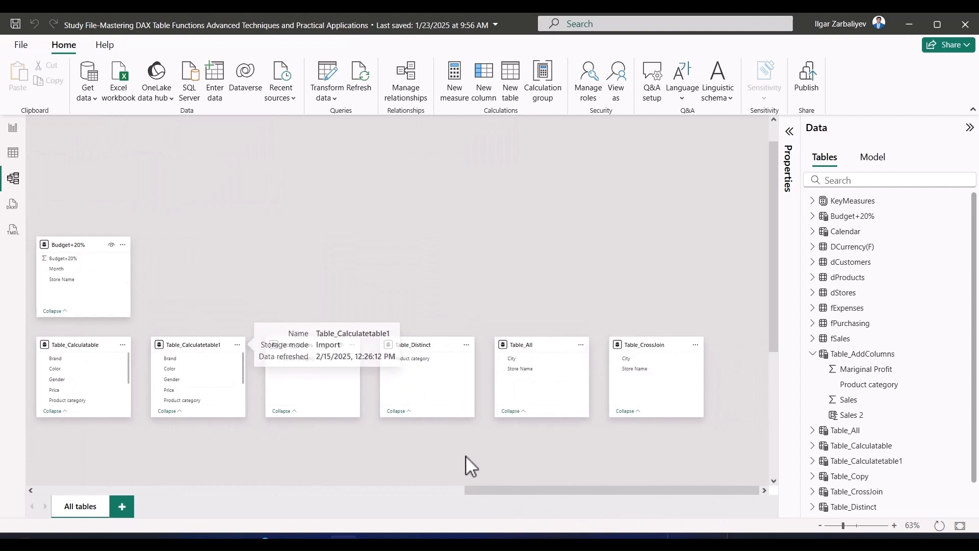
drag(509, 486, 308, 475)
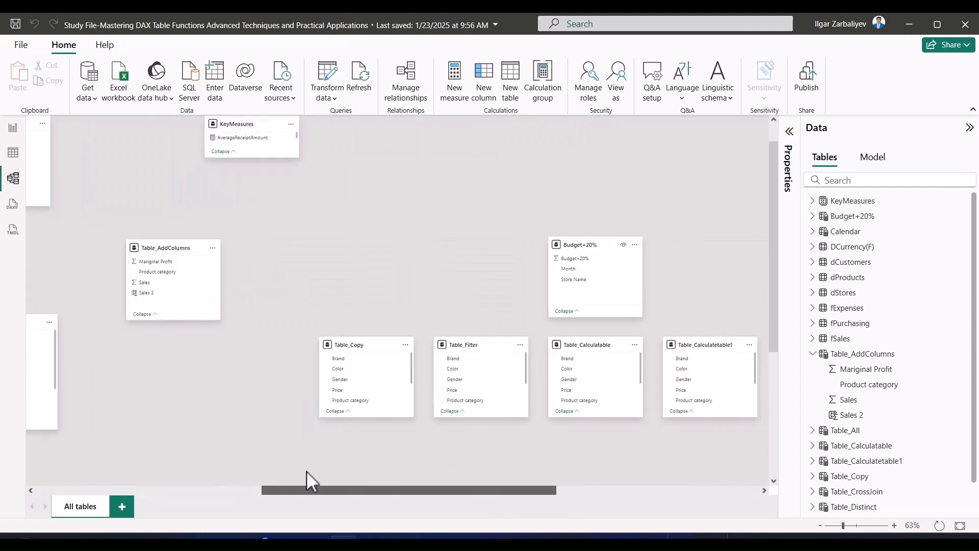
drag(566, 244, 47, 236)
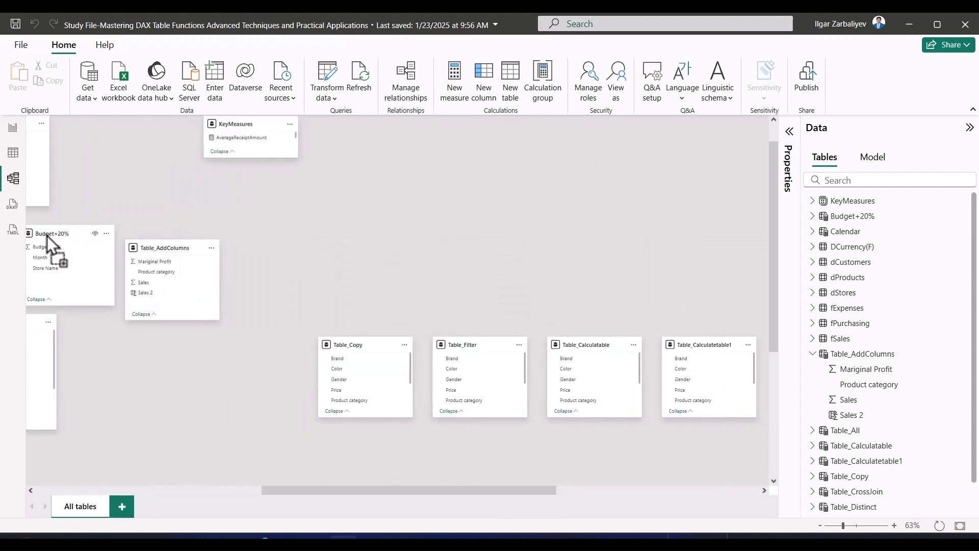
drag(445, 490, 241, 468)
drag(575, 232, 431, 236)
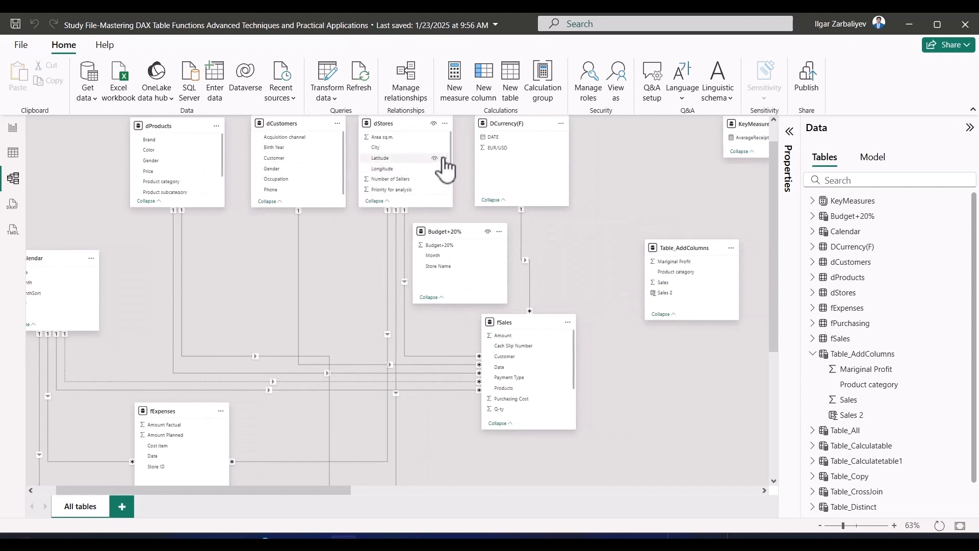
Create an active one-to-many relationship with single cross-filter direction from dStores Store Name to Budget+20% Store Name.
scroll(439, 174, down, 1)
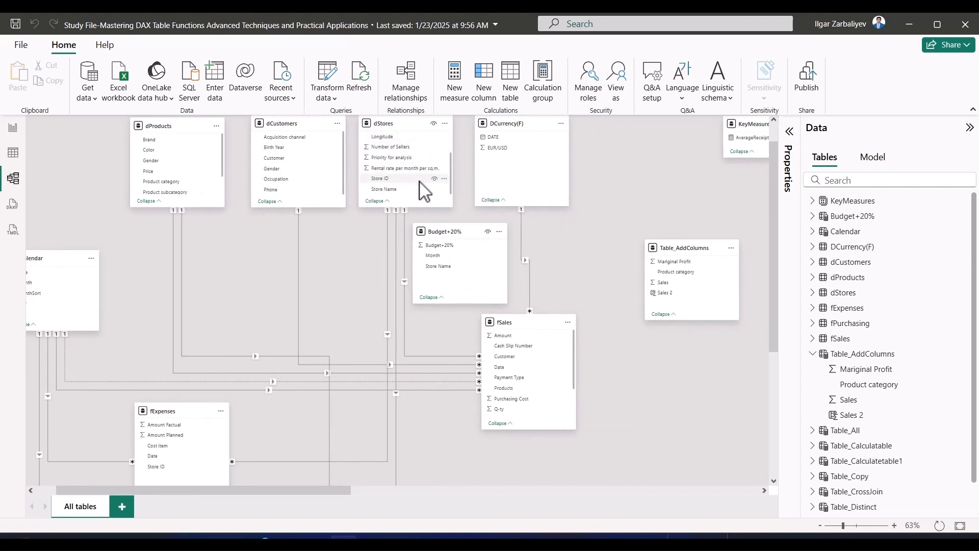
drag(396, 190, 475, 270)
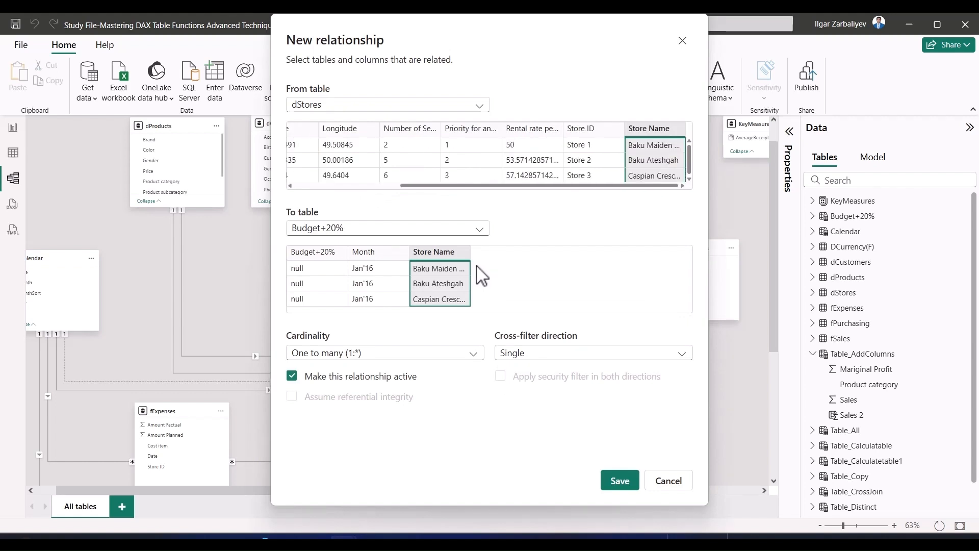
click(621, 481)
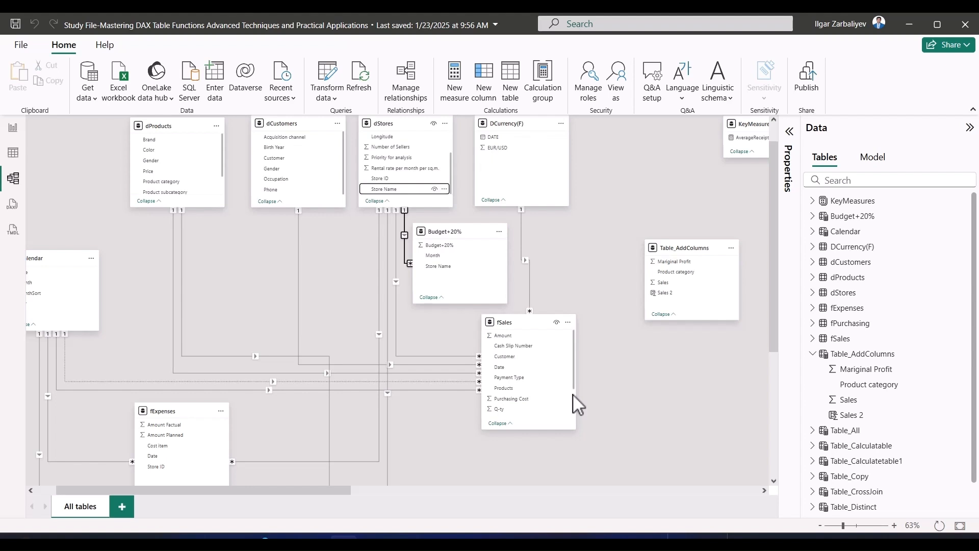
Review the formula behind the Budget+20% column, and reposition the Budget+20% table closer to the Calendar table.
click(841, 203)
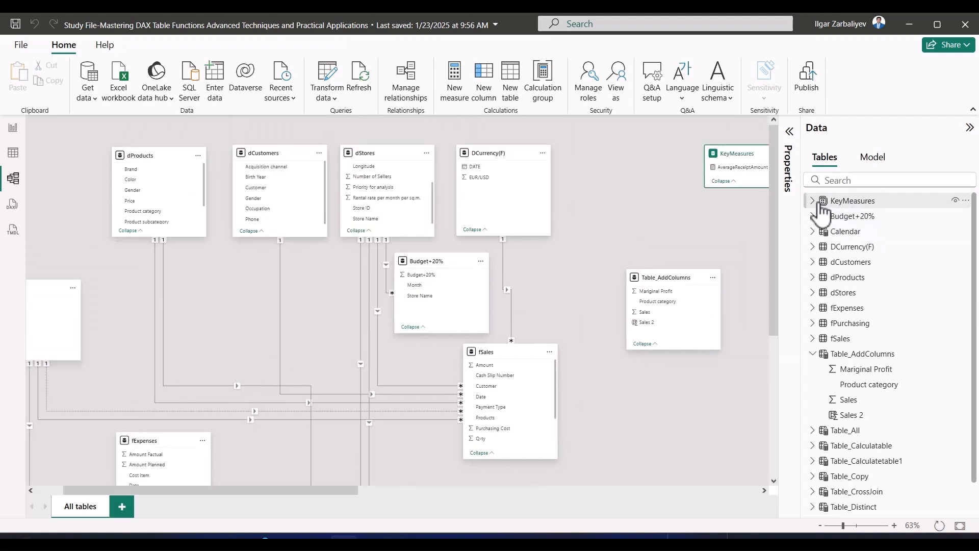
click(813, 215)
click(857, 235)
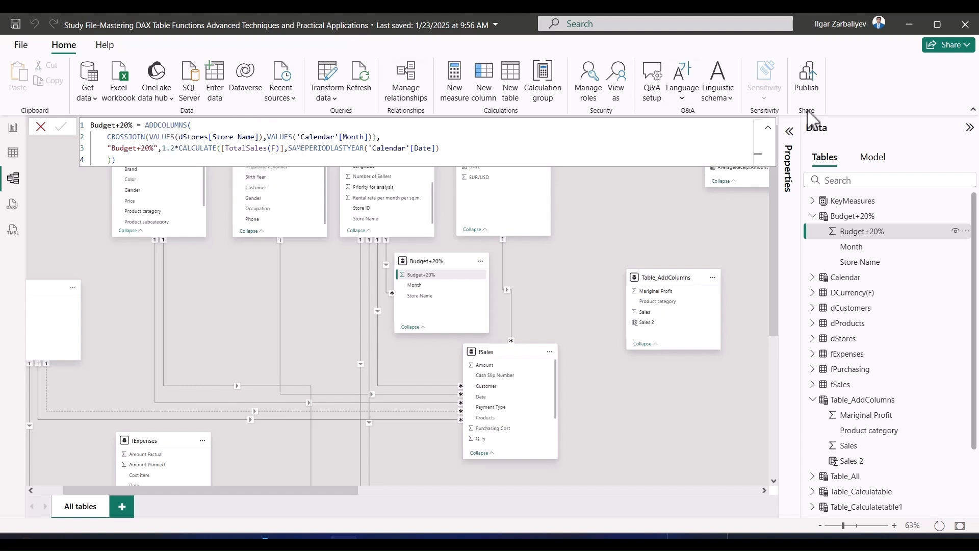
click(766, 136)
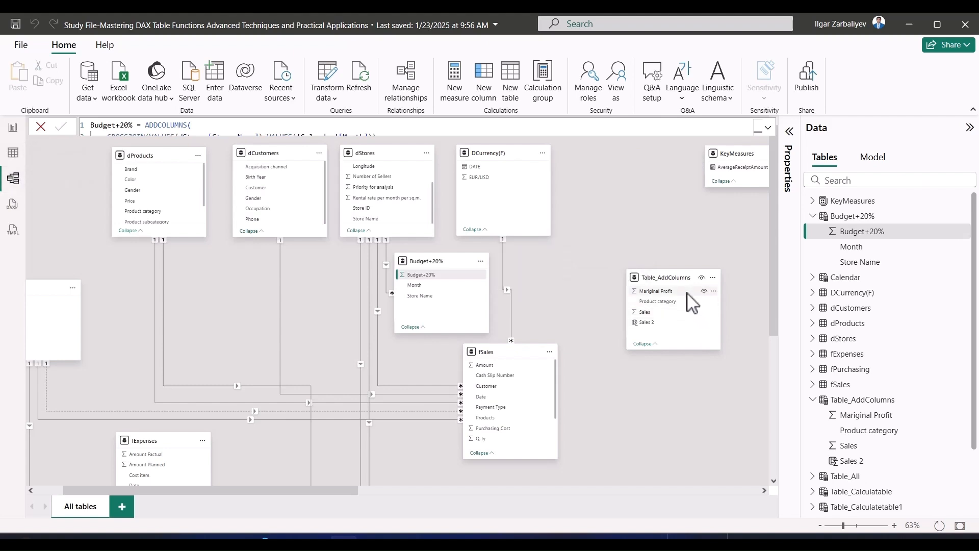
drag(439, 261, 314, 281)
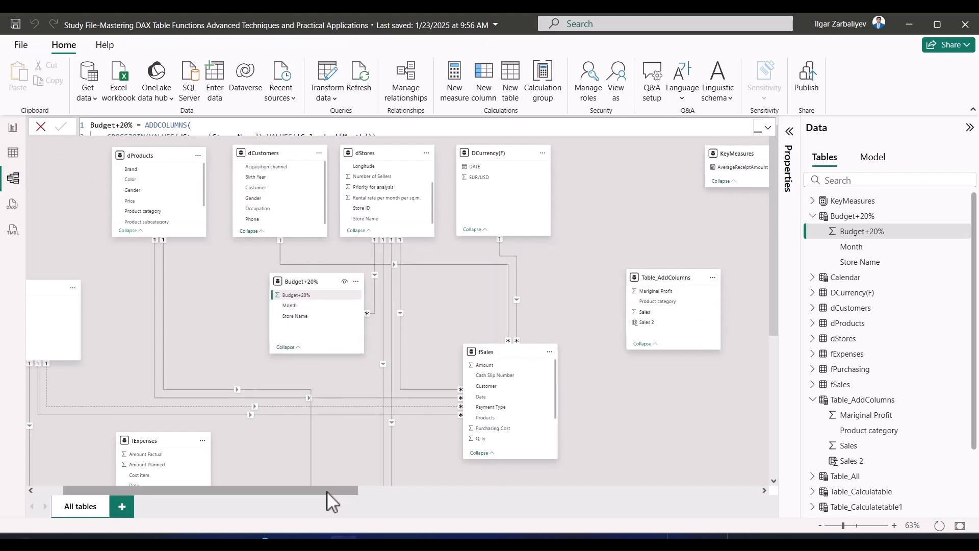
drag(332, 491, 237, 490)
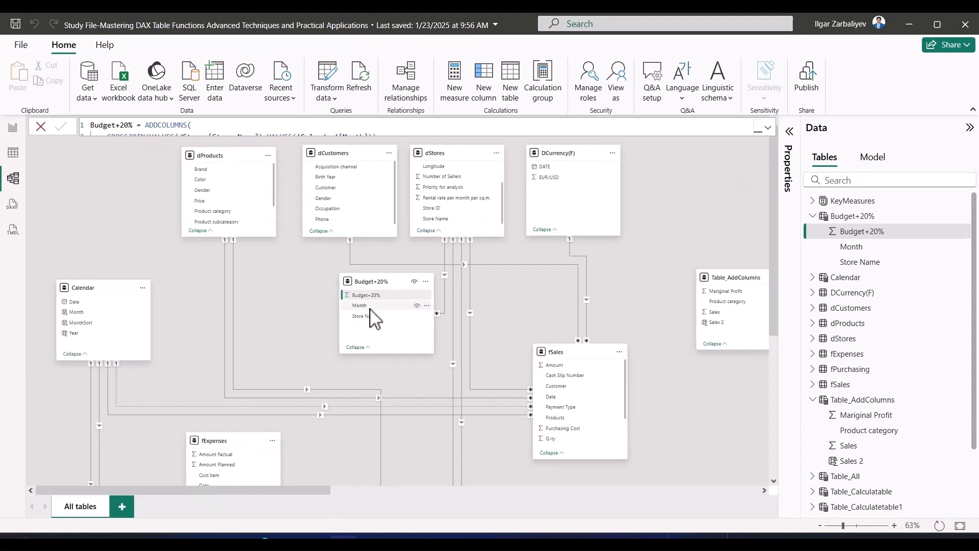
Try to relate the Month column of Budget+20% to the Month column of Calendar.
drag(360, 306, 76, 312)
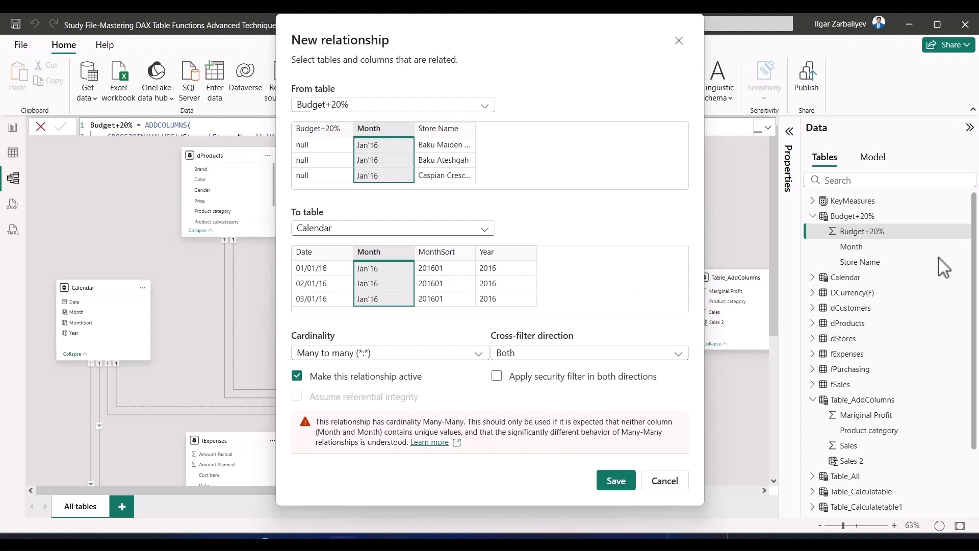
click(667, 482)
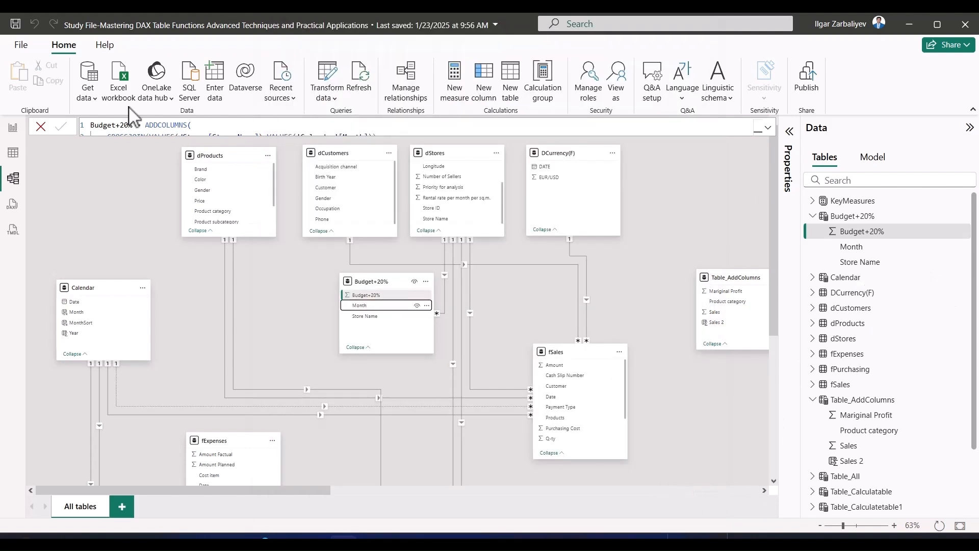
In the table view, extend the Budget+20% ADDCOLUMNS formula with a "Date for Link" column using CALCULATE and MIN.
click(15, 154)
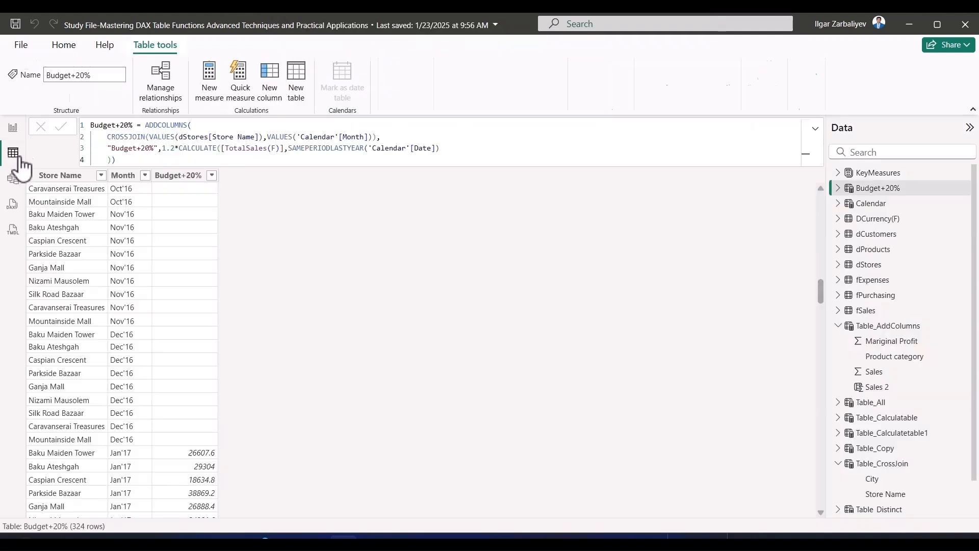
click(838, 189)
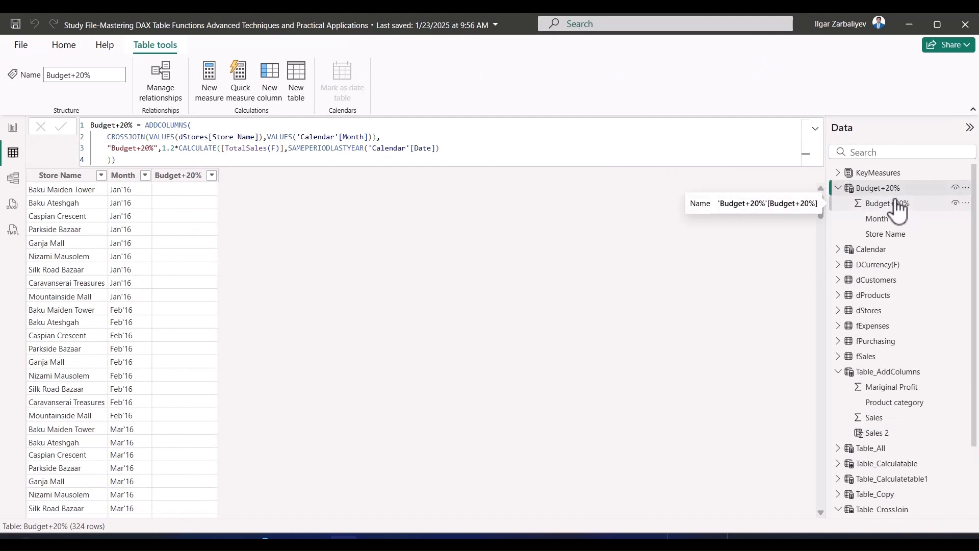
click(155, 160)
key(BackSpace)
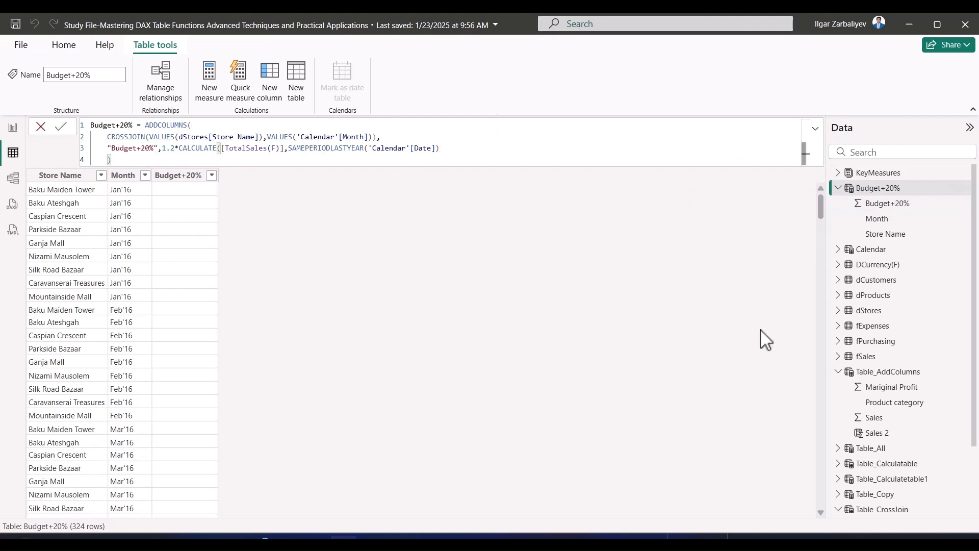
text(,)
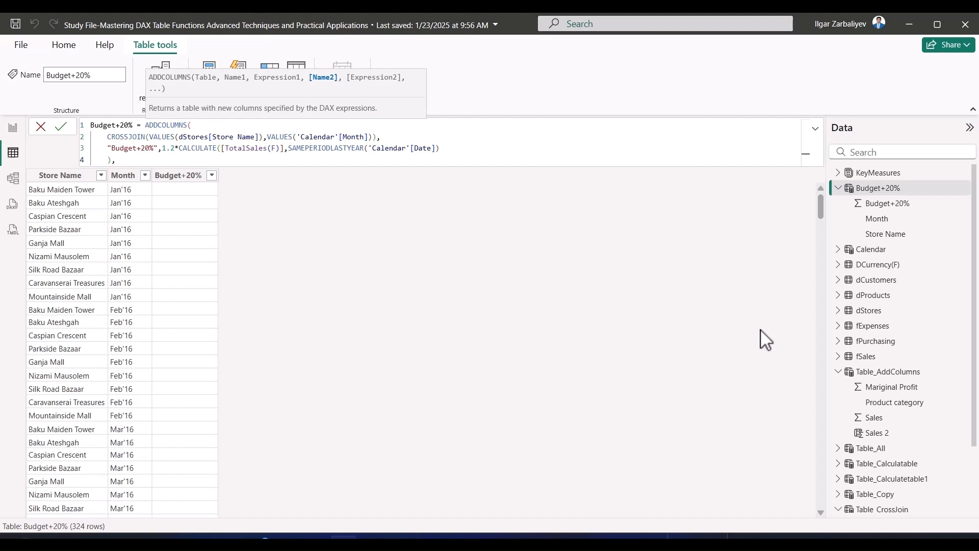
text("Date for Link",CALCULATE()
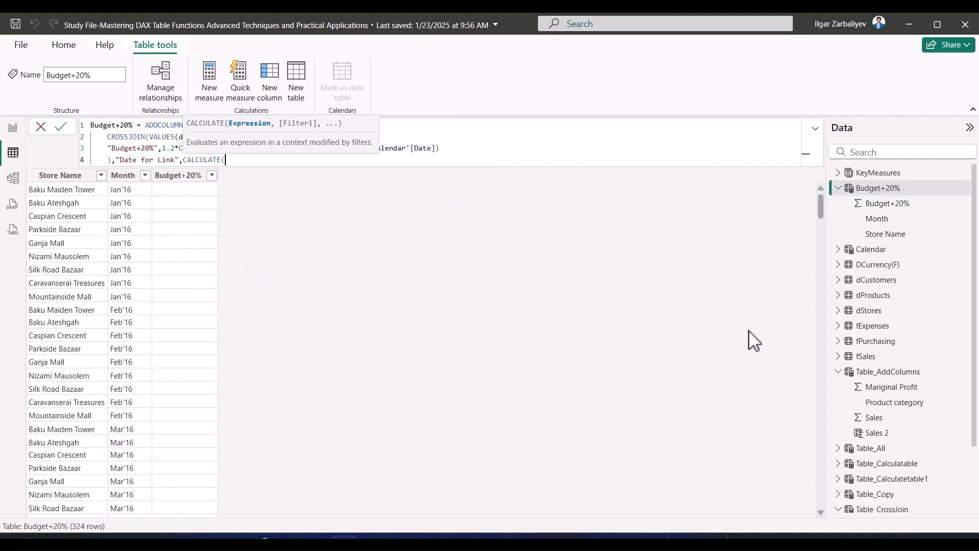
text(MIN()
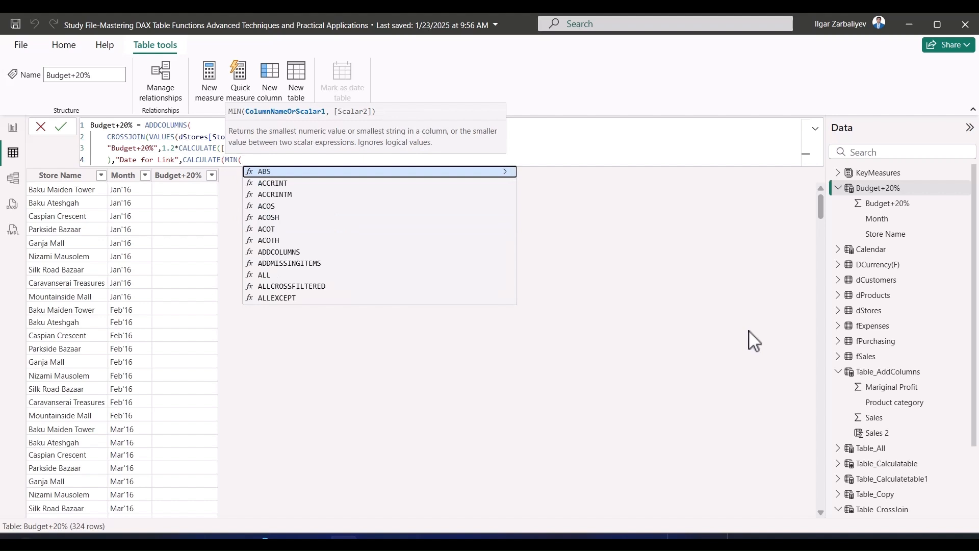
text())))
key(Return)
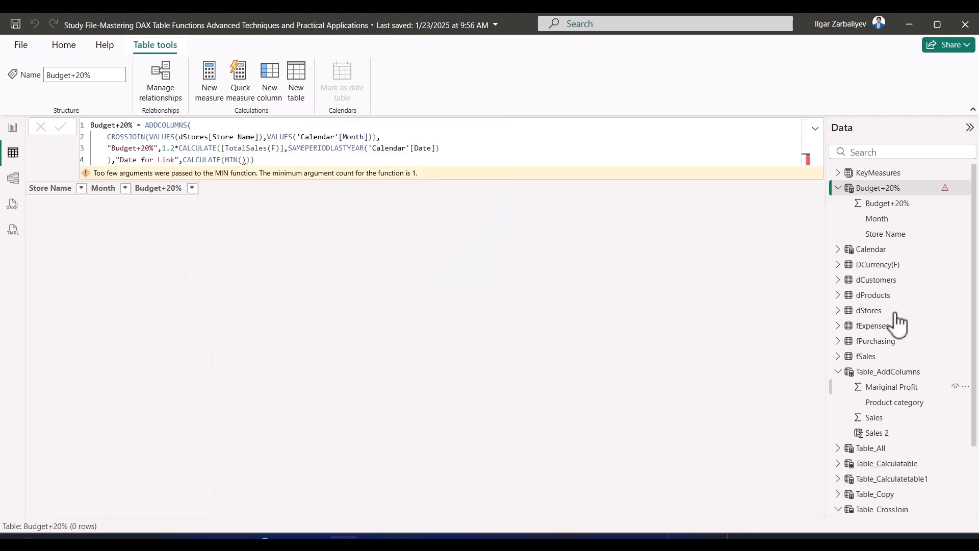
Supply 'Calendar'[Date] as the MIN argument, close and commit the formula, and select the Date for Link column.
click(299, 162)
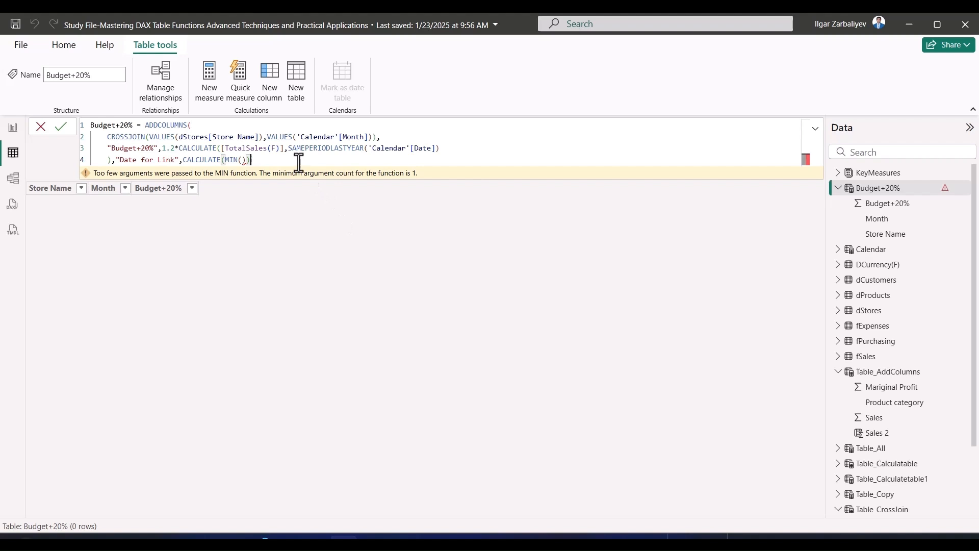
key(BackSpace)
text(calenda)
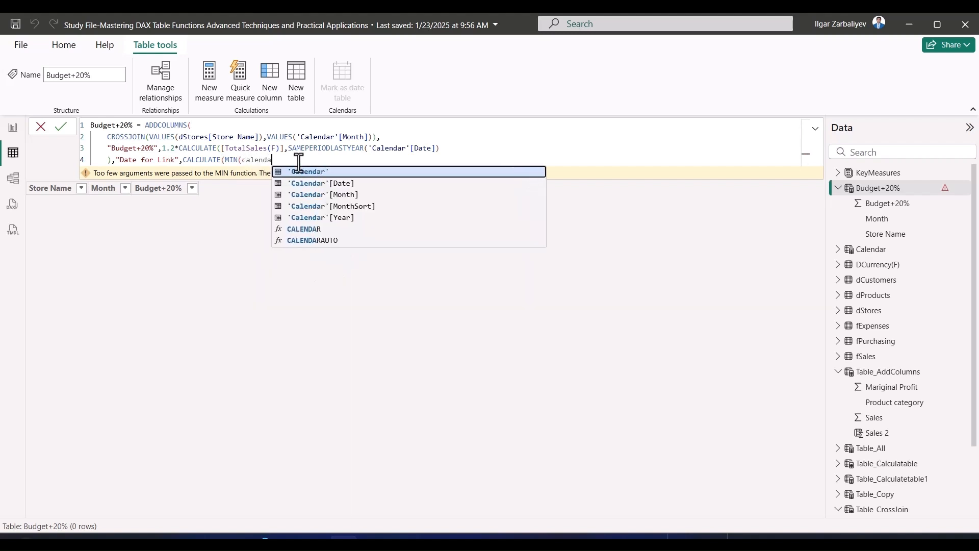
key(Down)
key(Tab)
text()))
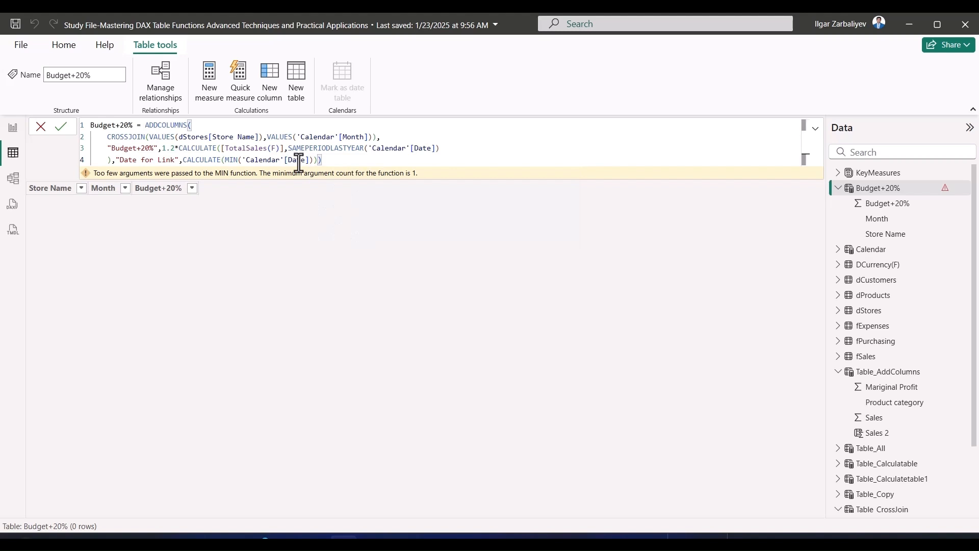
key(Return)
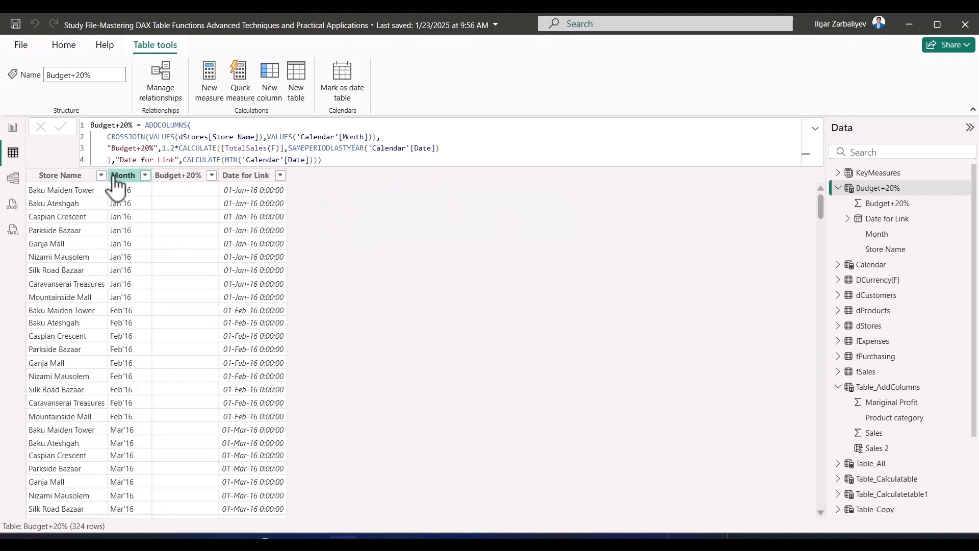
click(255, 179)
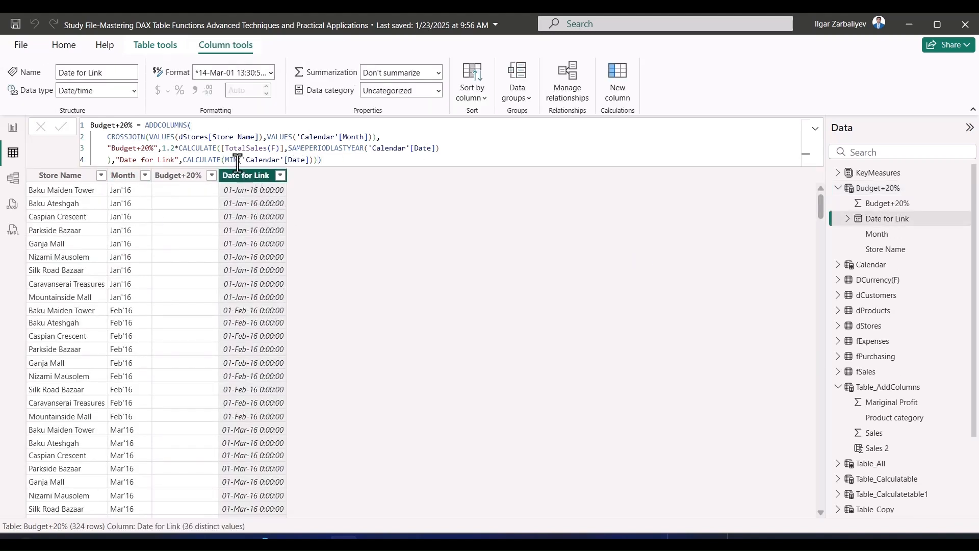
Try to create a many-to-one relationship in the model from Budget+20% Date for Link to Calendar Date.
click(14, 187)
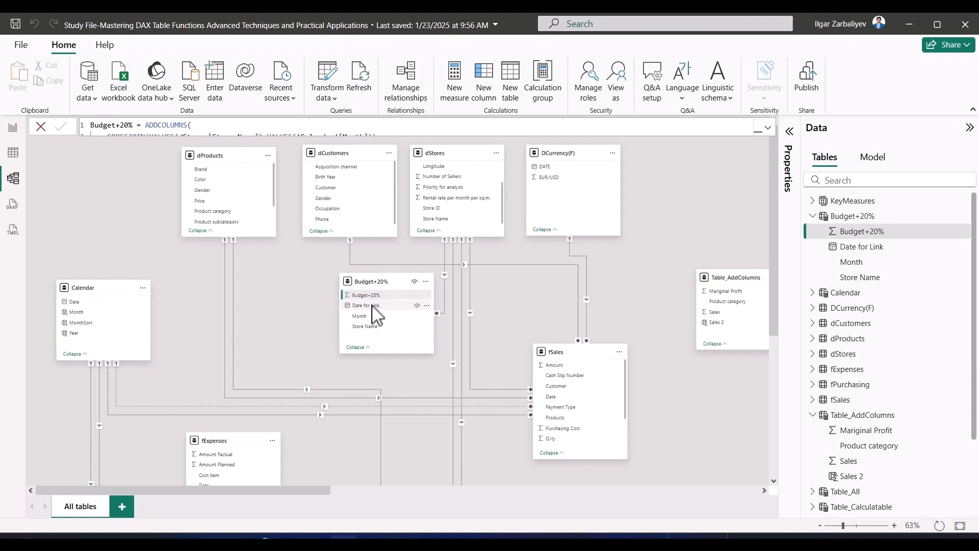
drag(372, 304, 116, 302)
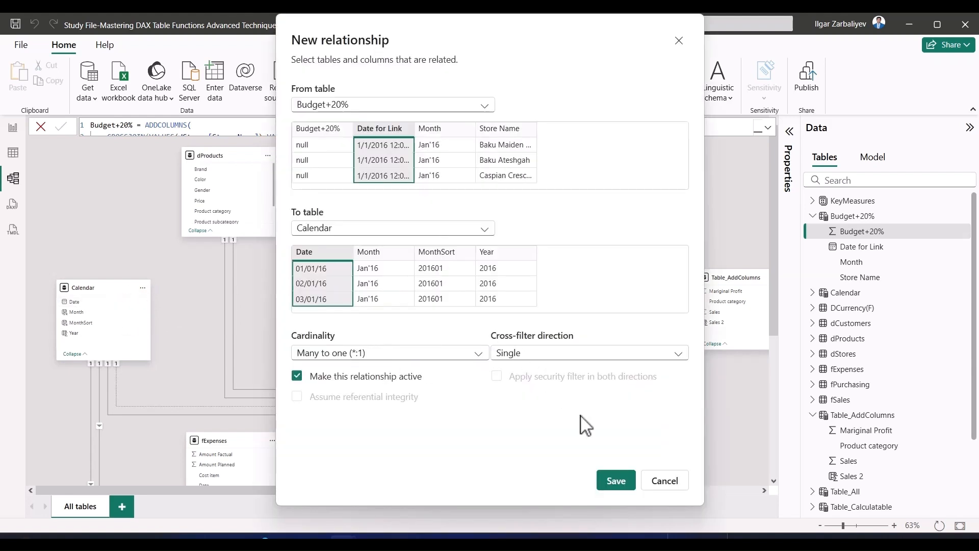
click(617, 482)
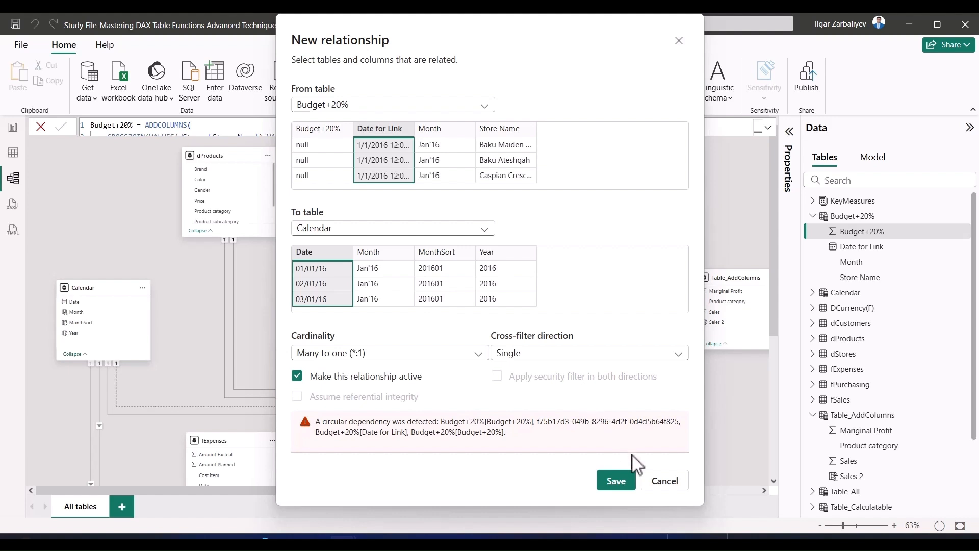
click(672, 482)
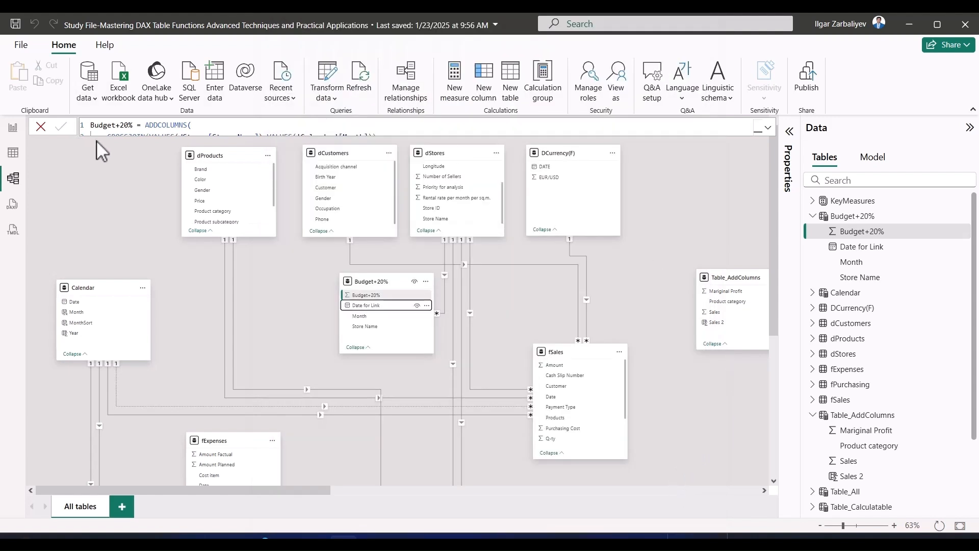
In the table view, replace VALUES with DISTINCT around dStores[Store Name] in the Budget+20% table's CROSSJOIN formula.
click(13, 154)
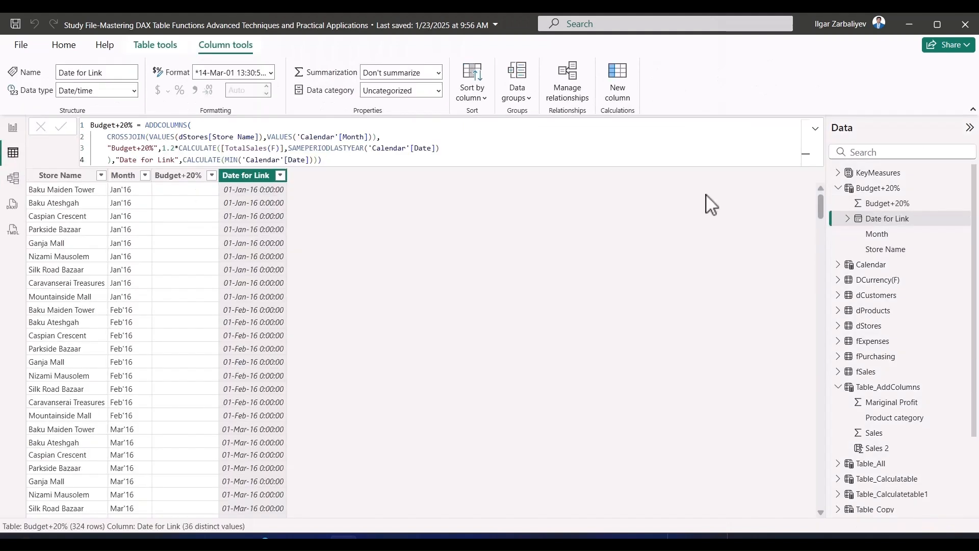
click(886, 192)
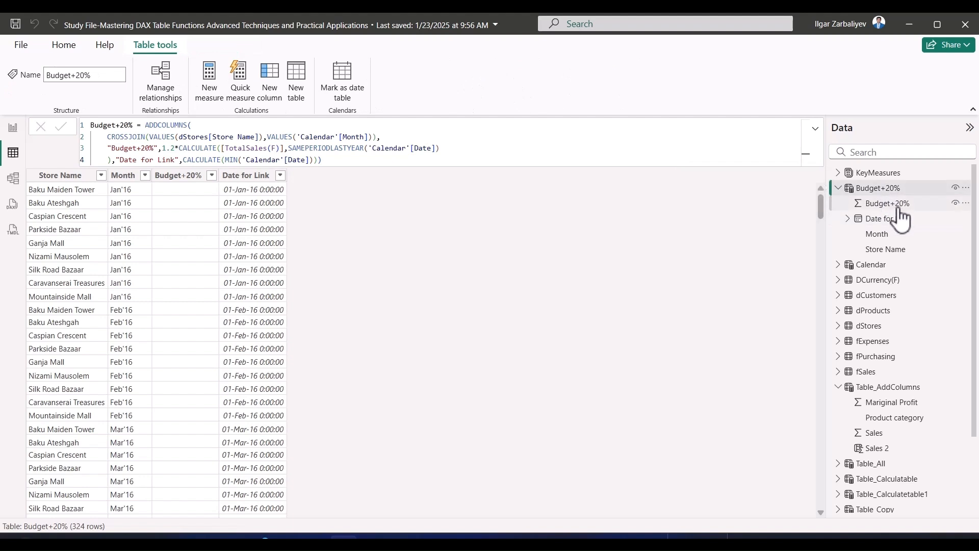
click(175, 138)
key(BackSpace)
key(BackSpace)
key(BackSpace)
key(BackSpace)
key(BackSpace)
key(BackSpace)
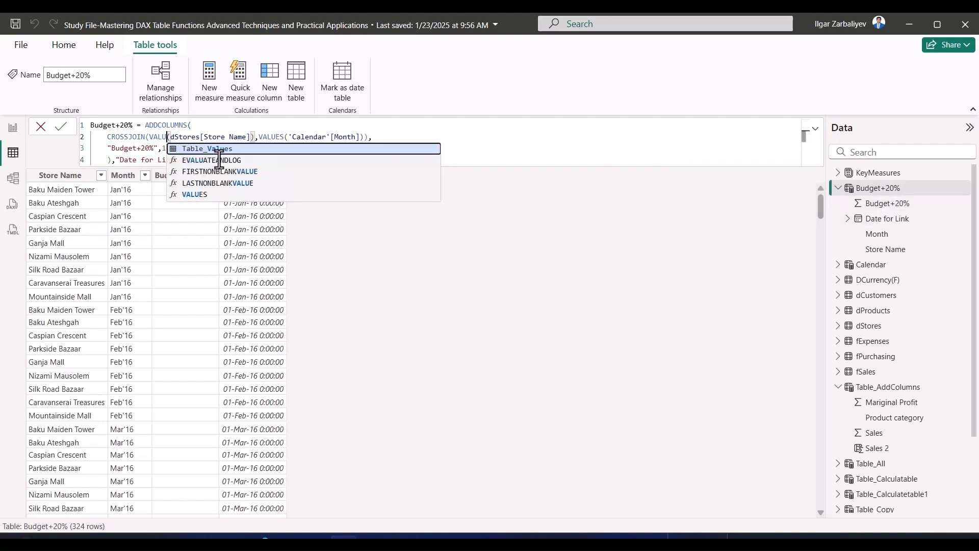
text(Distinc)
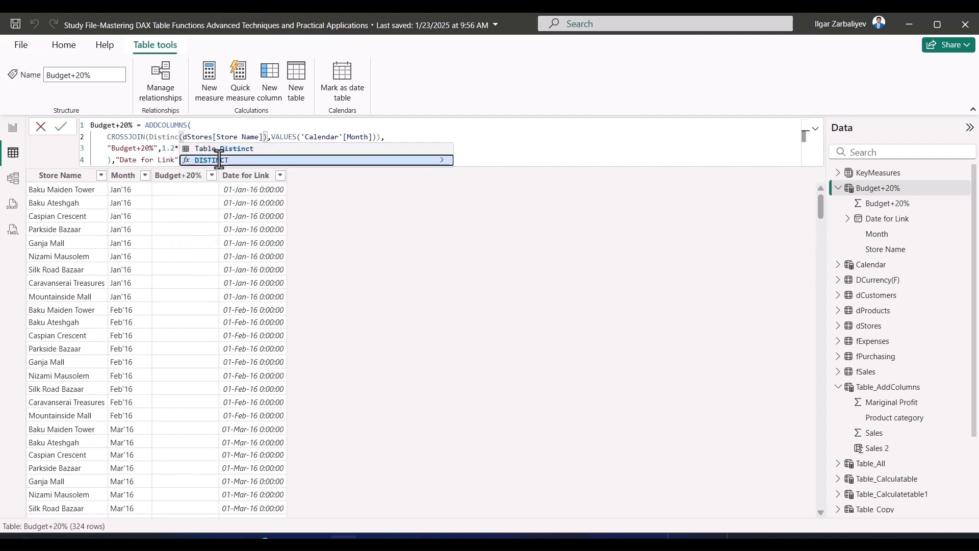
click(220, 159)
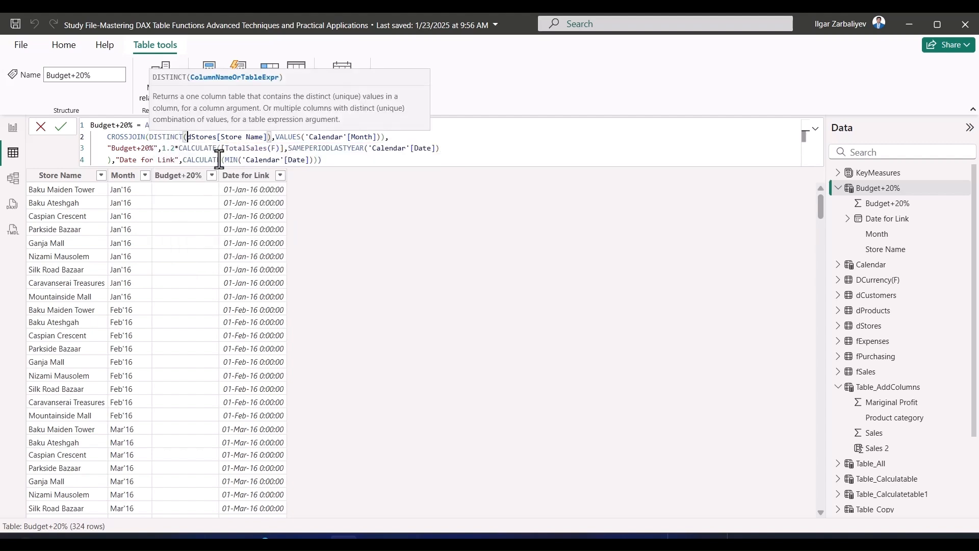
Replace VALUES with DISTINCT around 'Calendar'[Month] in the CROSSJOIN, then commit and collapse the Budget+20% formula.
click(300, 136)
key(BackSpace)
key(BackSpace)
key(BackSpace)
key(BackSpace)
key(BackSpace)
key(BackSpace)
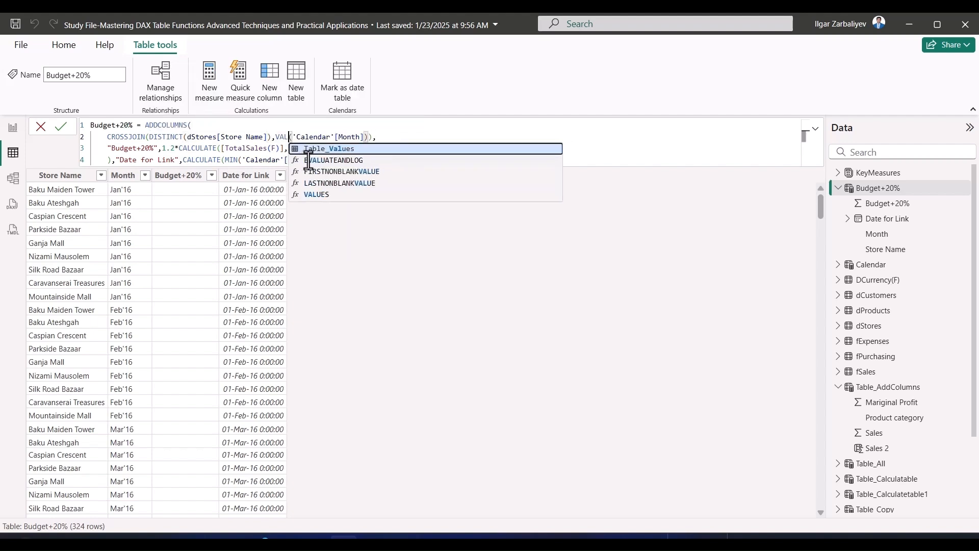
text(Distin)
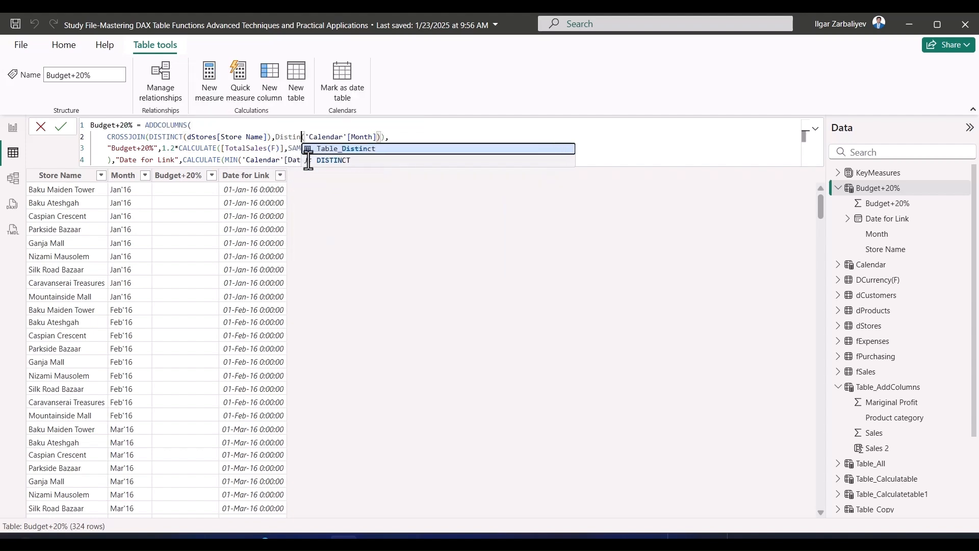
click(308, 160)
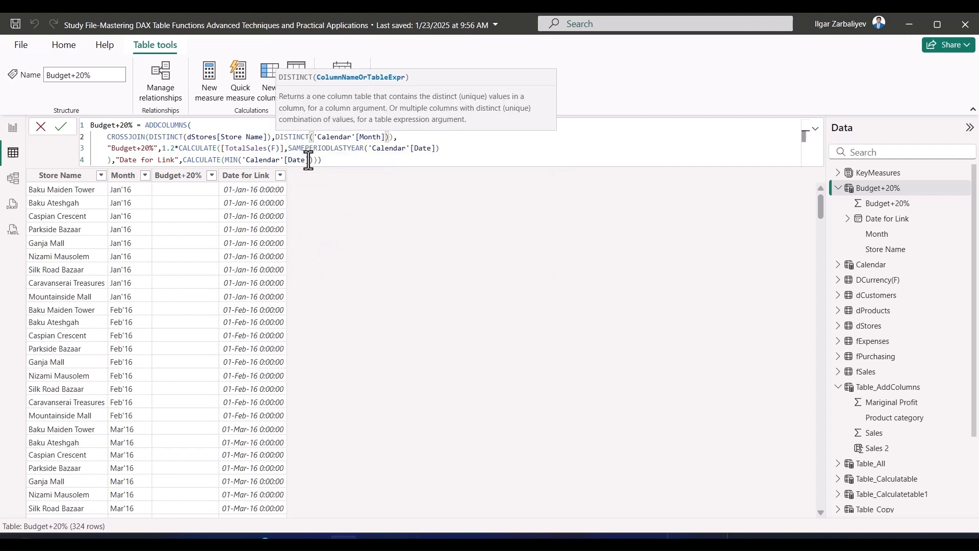
click(60, 126)
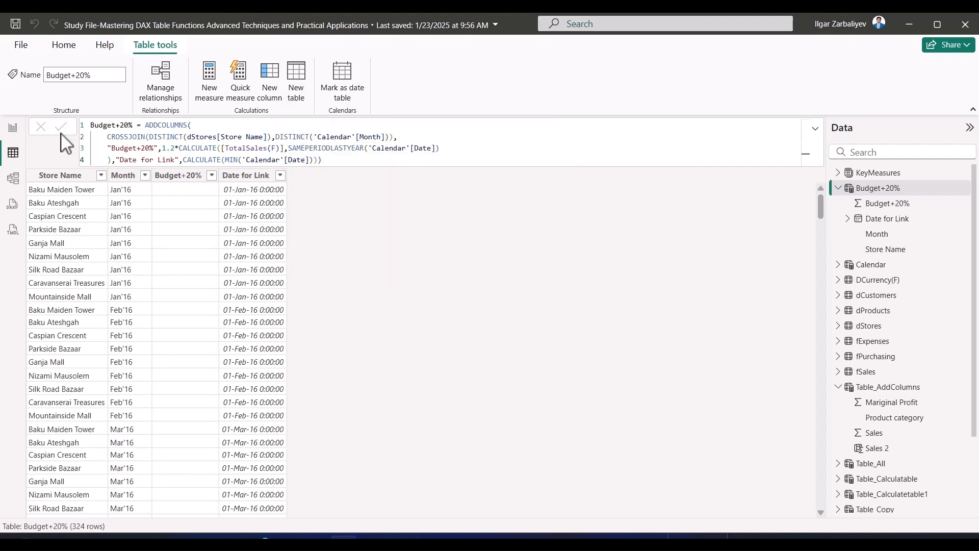
click(815, 128)
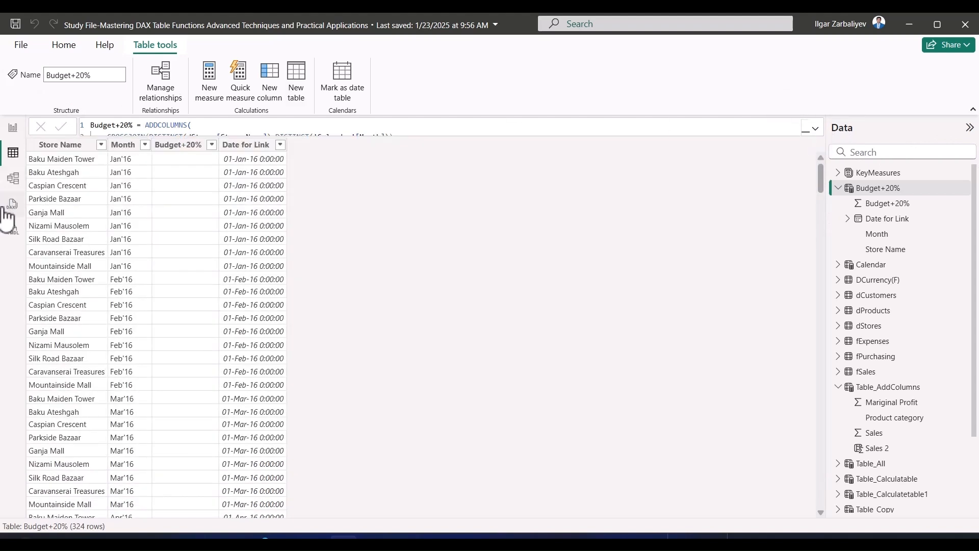
Create an active many-to-one relationship from Budget+20% Date for Link to Calendar Date in the model, and return to the report.
click(13, 178)
drag(356, 284, 128, 305)
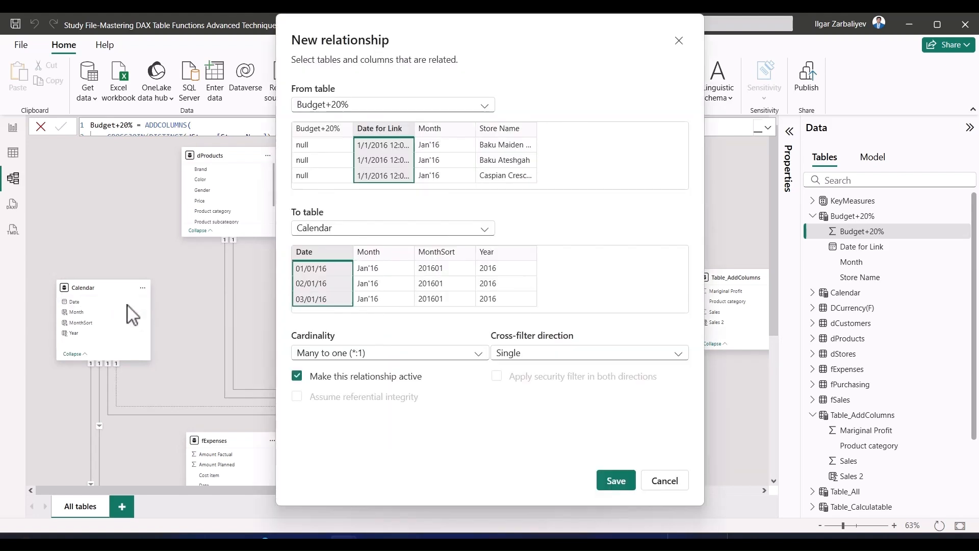
click(618, 482)
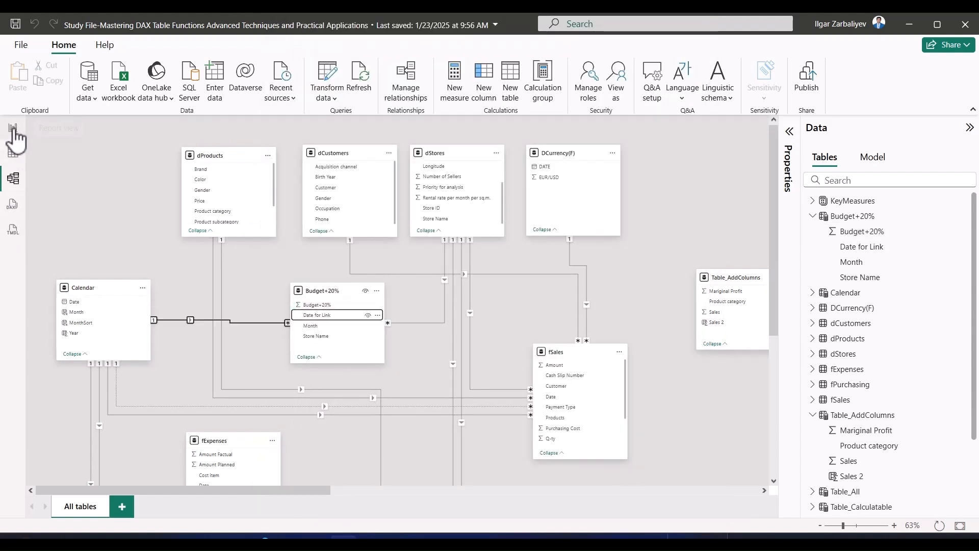
click(13, 127)
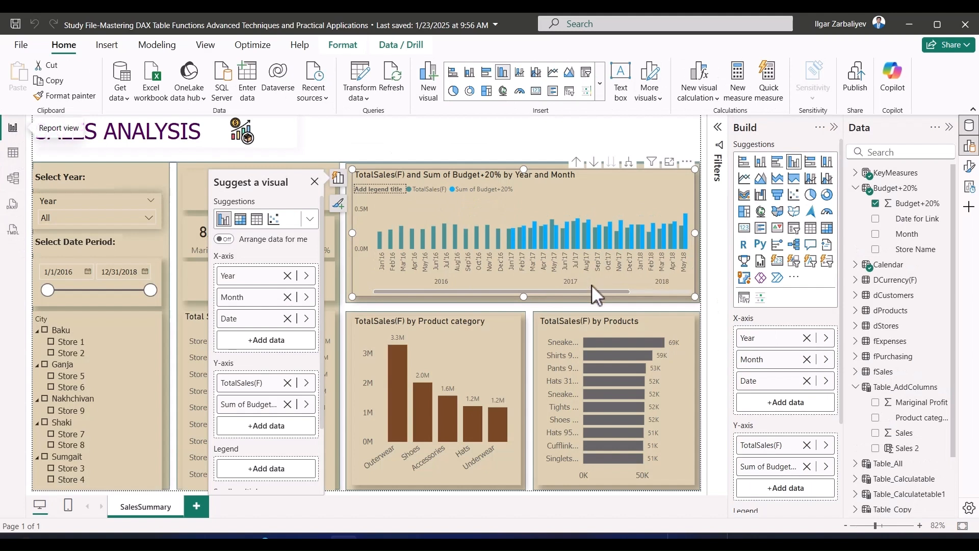